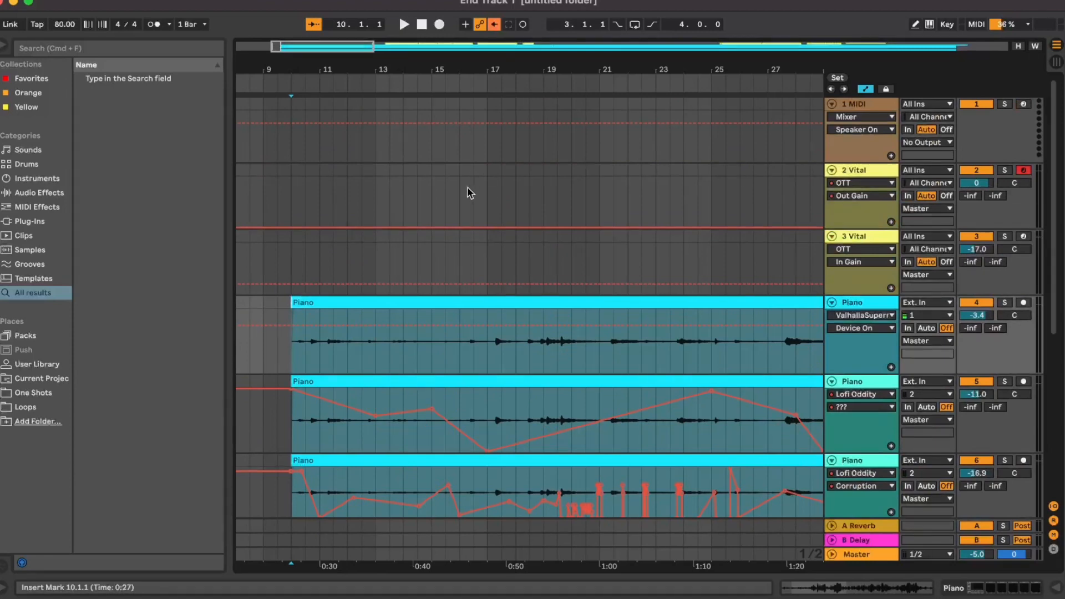
- Examine the Piano clips and the two Vital tracks, placing the insert marker at bar 31 where the Vital clips begin
scroll(434, 299, "down", 3)
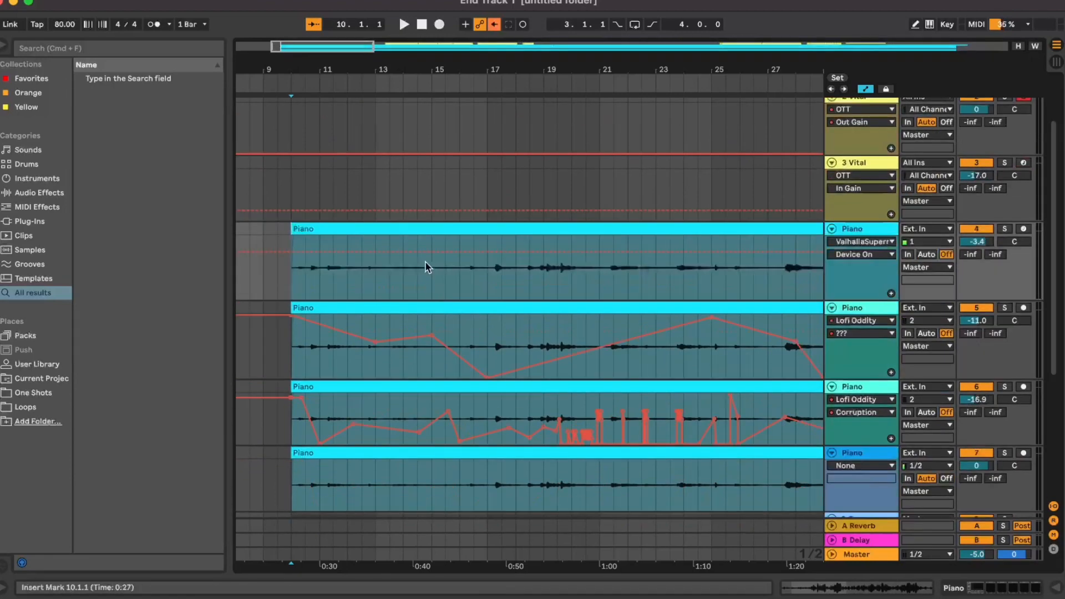
scroll(426, 252, "down", 5)
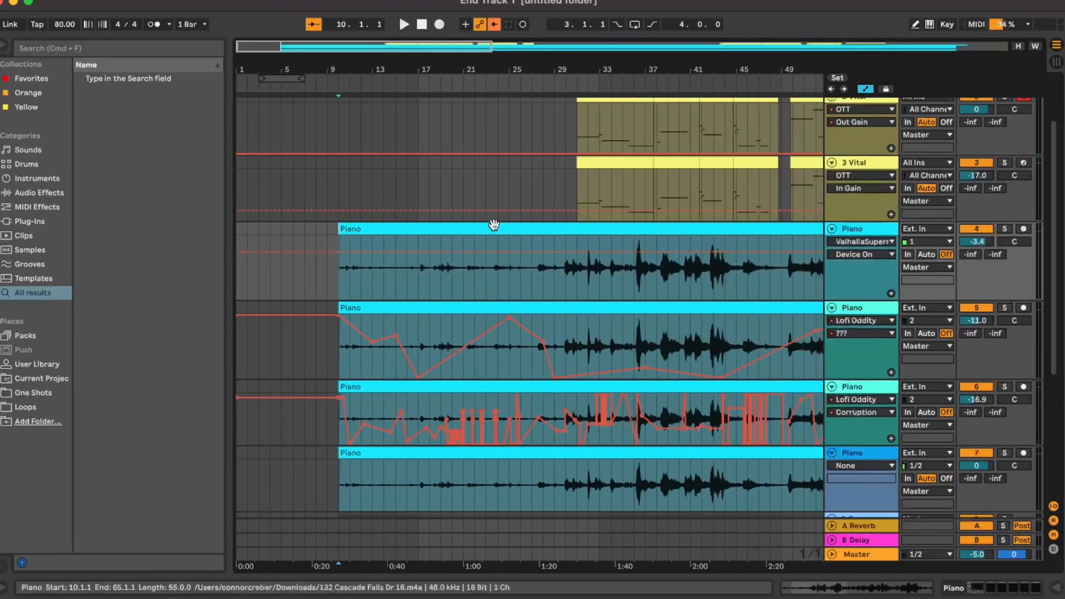
scroll(574, 181, "up", 4)
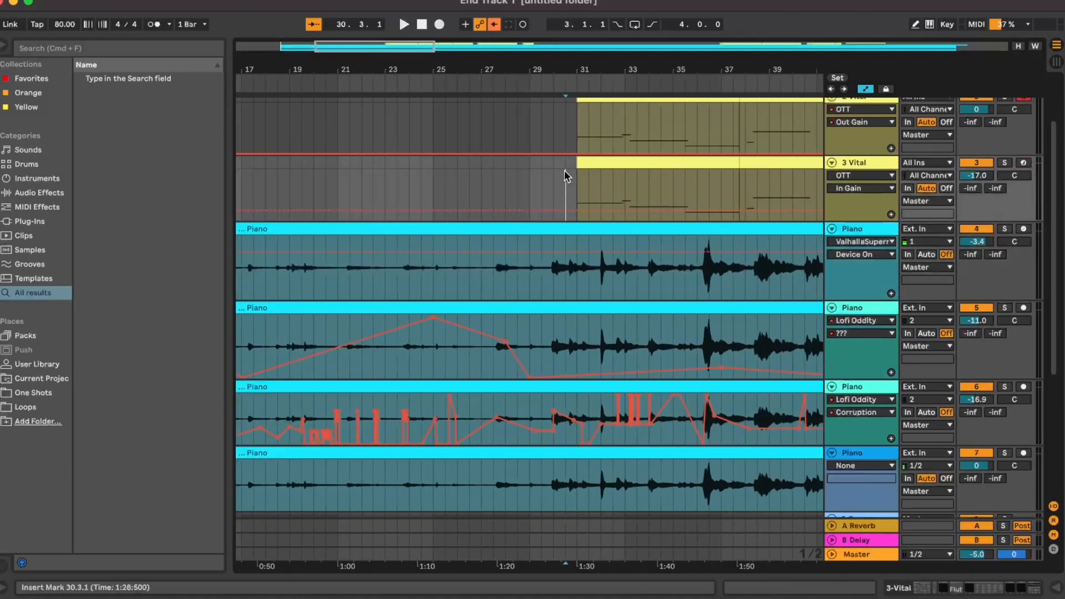
left_click(565, 171)
left_click(571, 165)
scroll(571, 183, "up", 2)
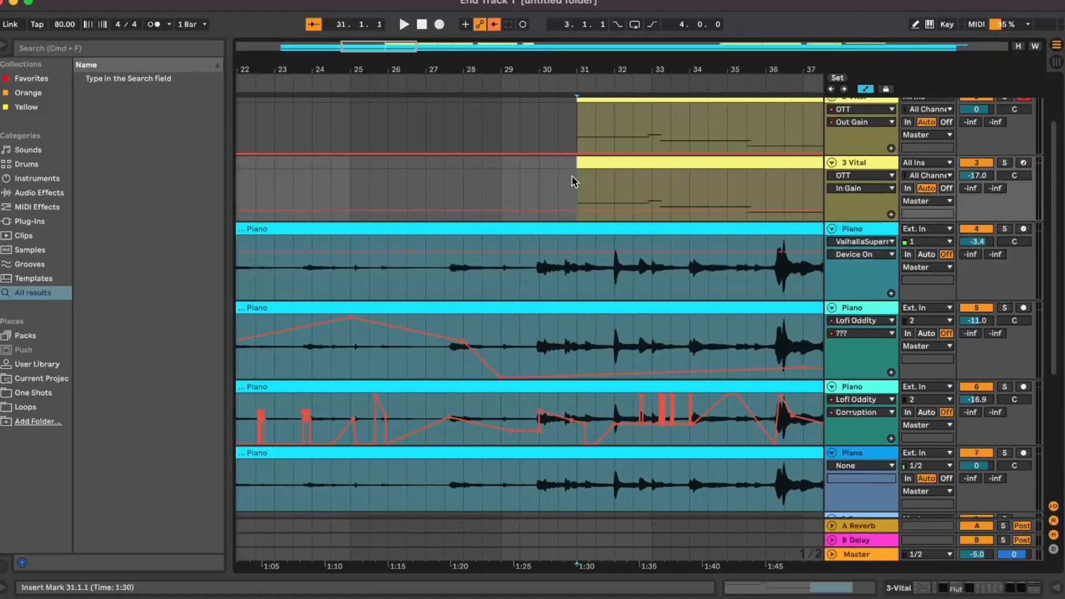
scroll(572, 177, "up", 3)
left_click(577, 194)
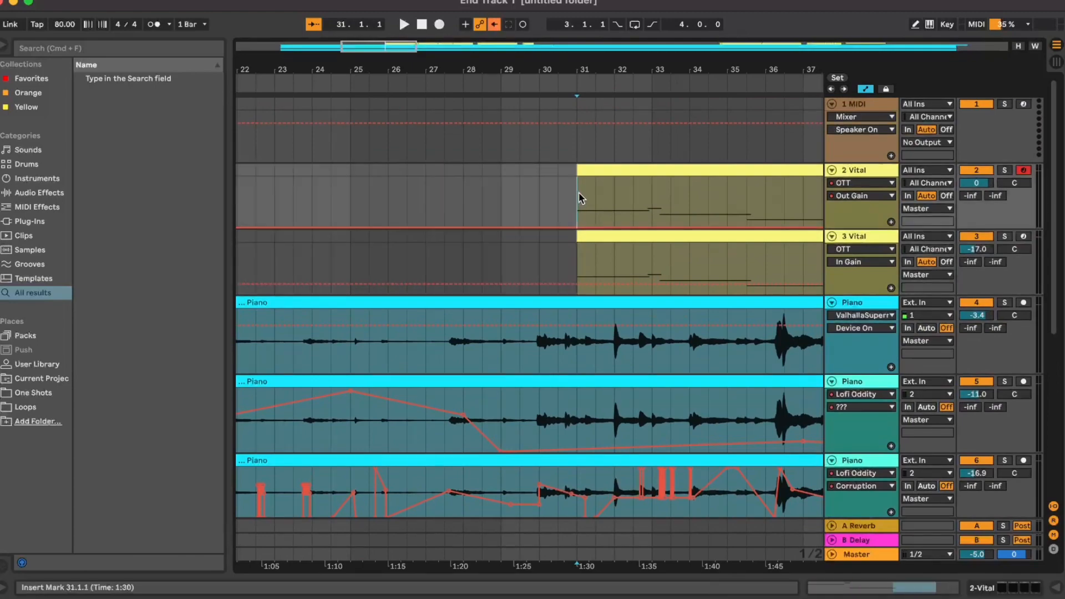
scroll(599, 191, "down", 4)
scroll(316, 336, "up", 4)
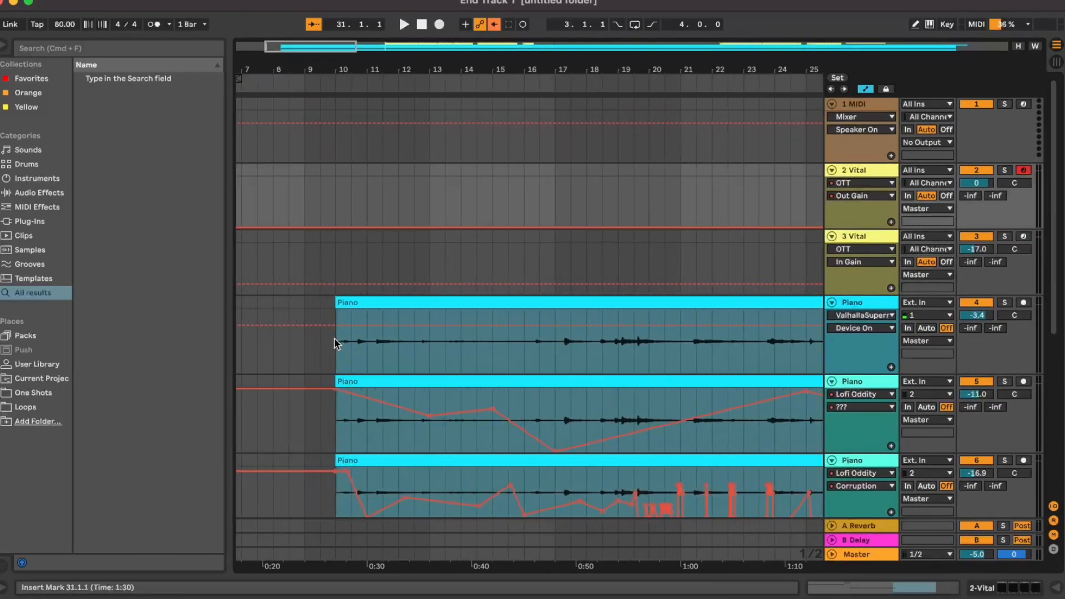
- Examine the Piano clips and their Lofi Oddity automation from bar 10 through the rest of the arrangement
left_click(334, 341)
scroll(513, 342, "down", 5)
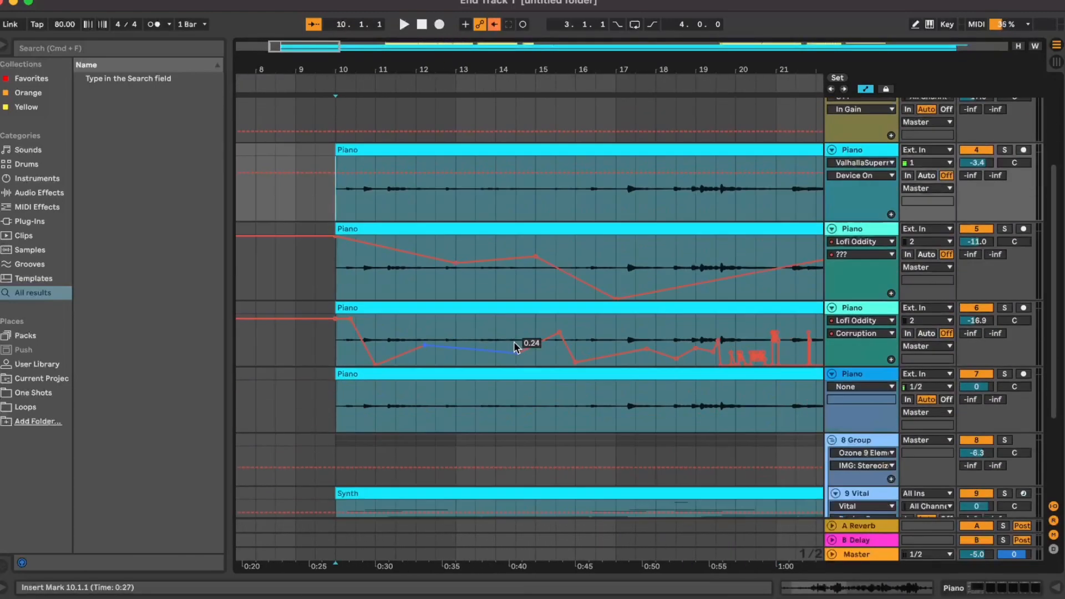
scroll(513, 341, "down", 3)
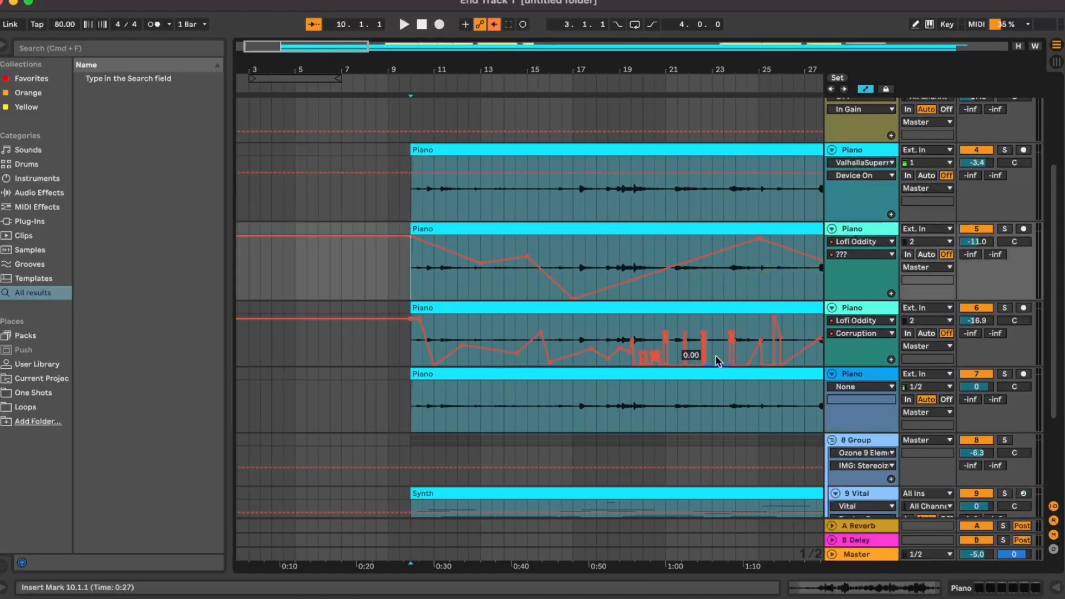
scroll(616, 276, "down", 5)
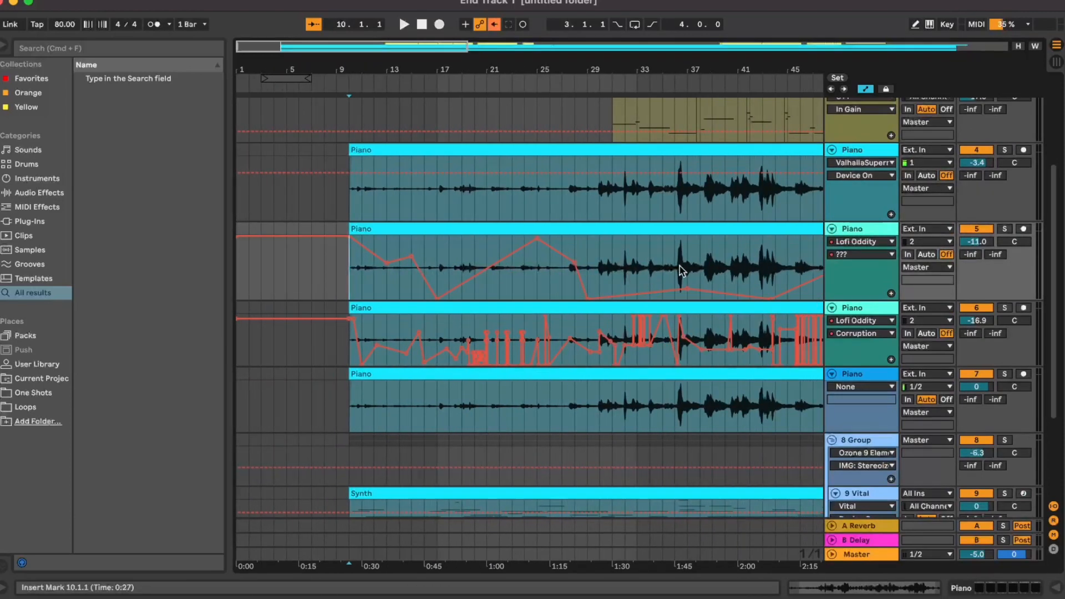
scroll(684, 270, "right", 5)
scroll(748, 222, "up", 4)
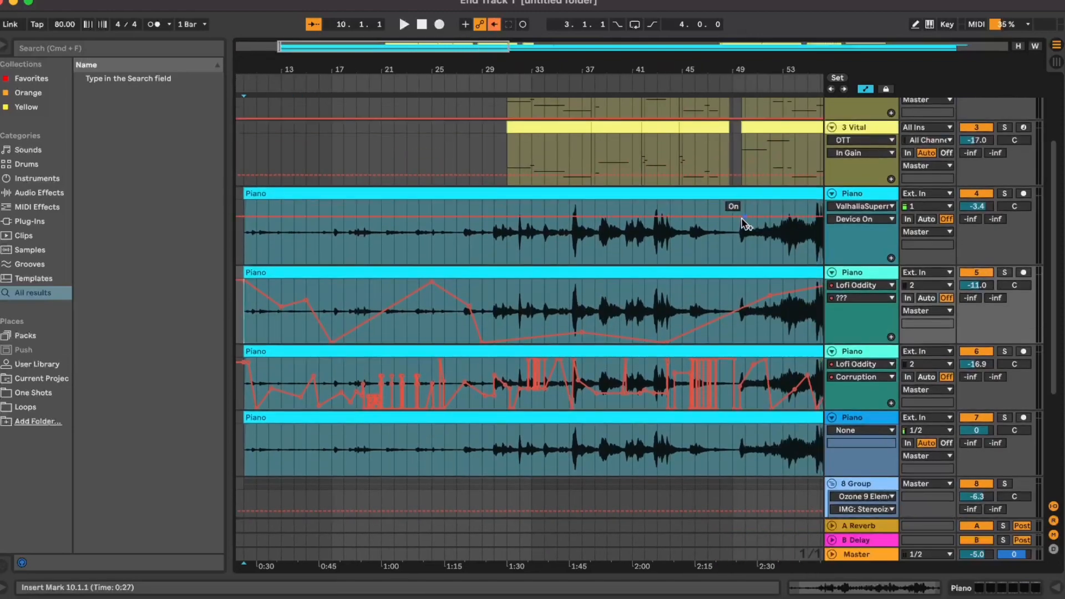
scroll(785, 236, "left", 3)
scroll(784, 238, "right", 20)
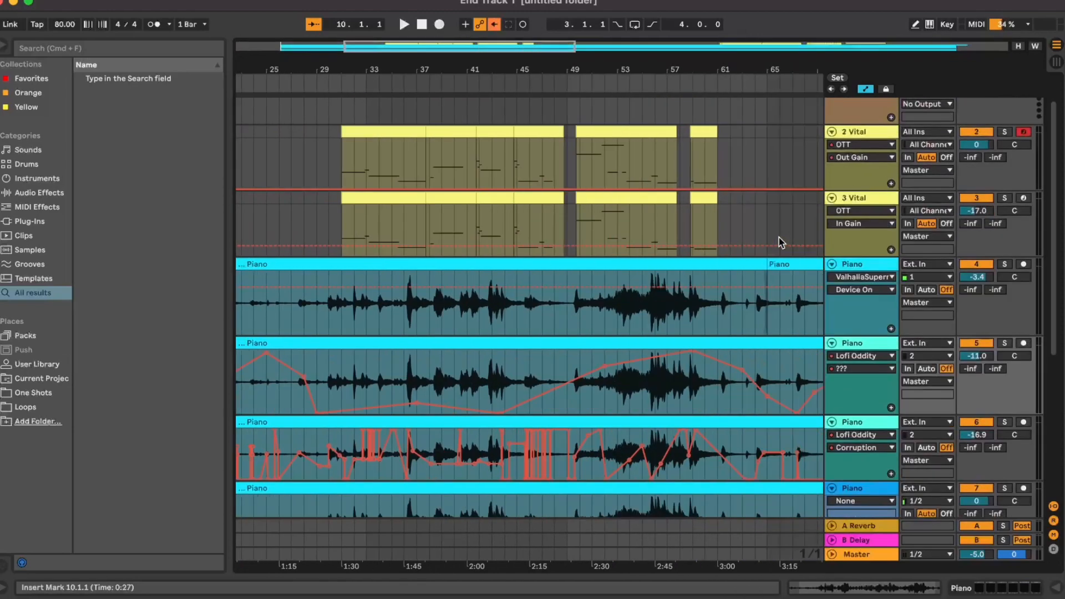
scroll(779, 244, "right", 20)
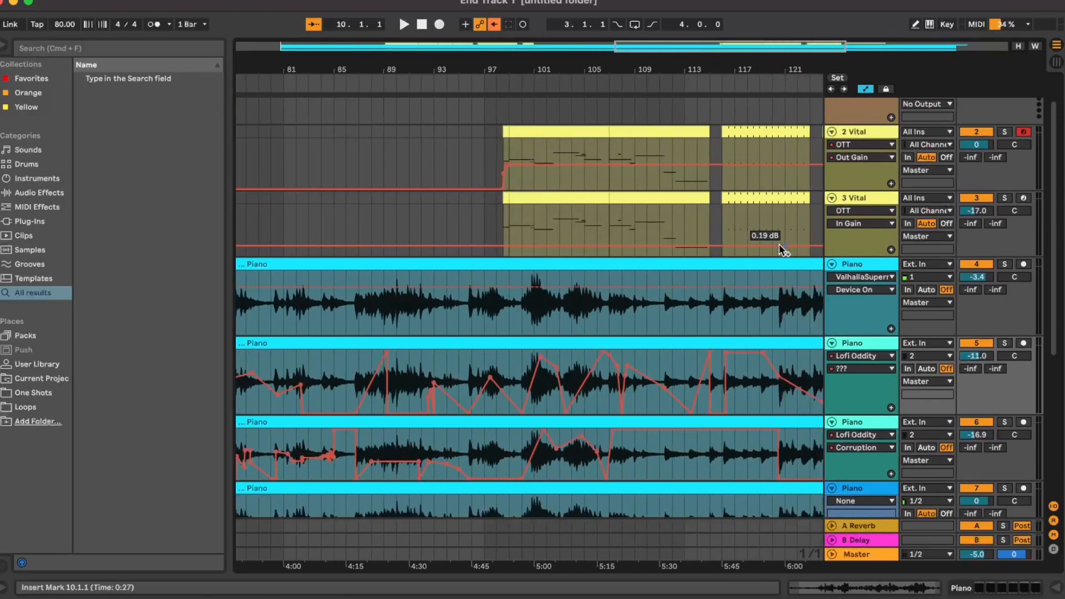
scroll(778, 244, "left", 20)
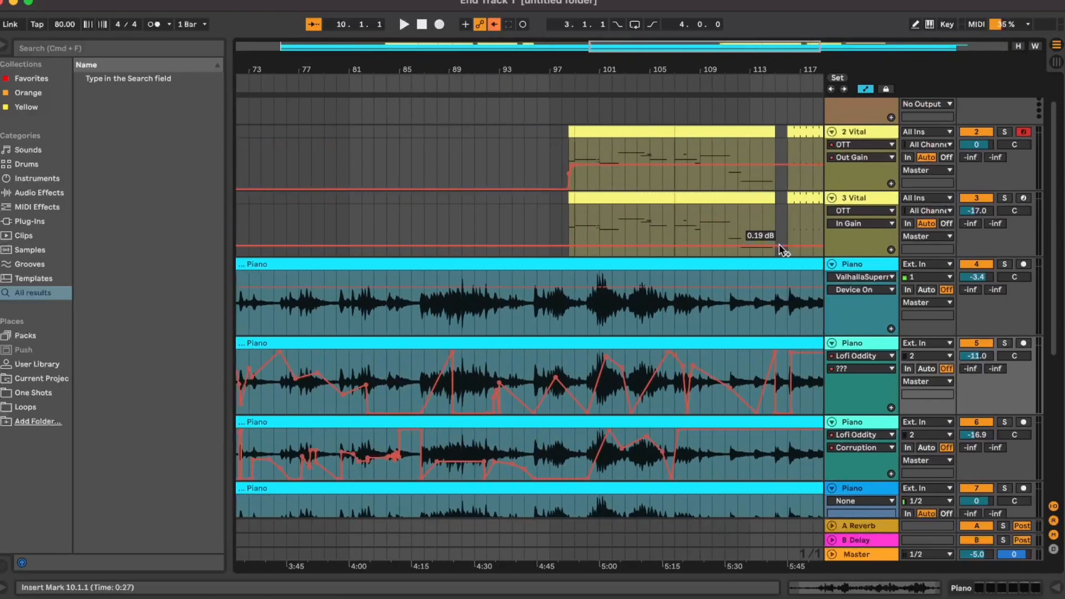
scroll(779, 244, "left", 7)
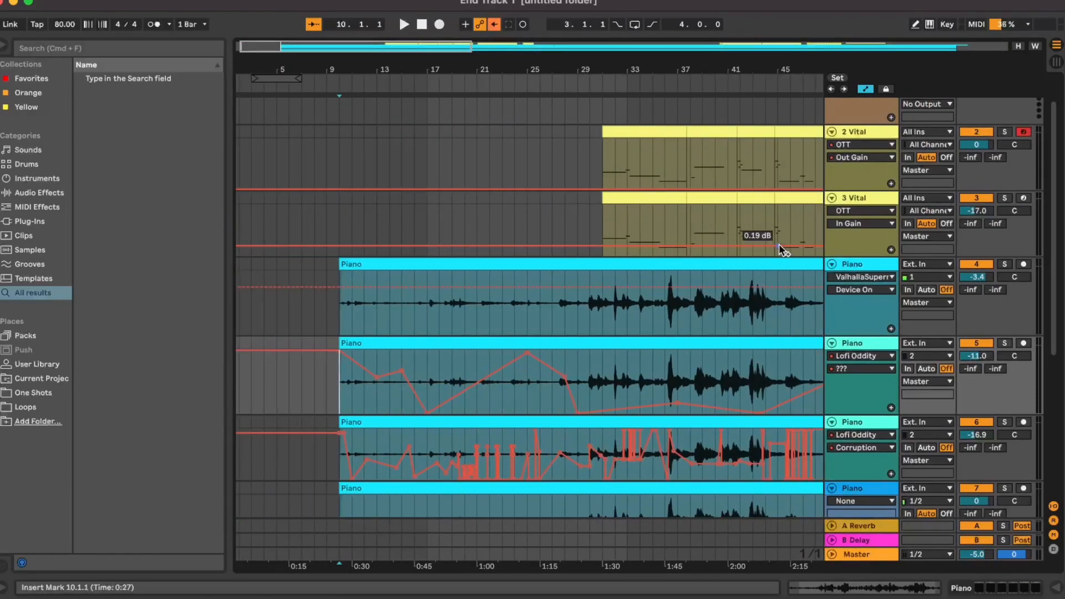
- Inspect the waveforms of the Piano tracks around bar 36 and put the insert marker at the first Piano clip's start, bar 10
left_click(346, 317)
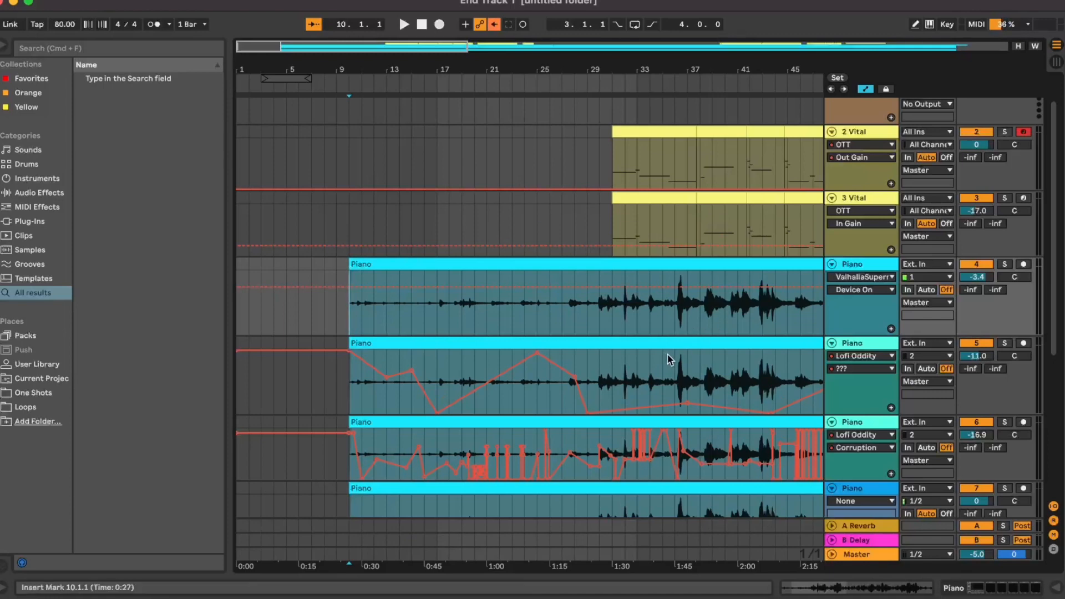
scroll(676, 364, "up", 10)
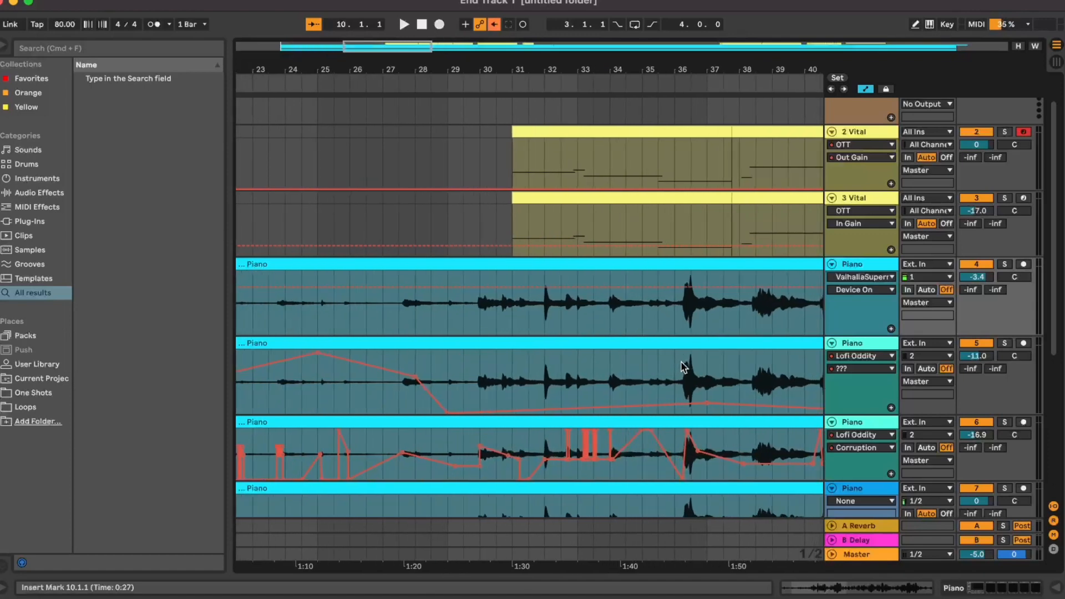
left_click(693, 369)
scroll(701, 366, "down", 9)
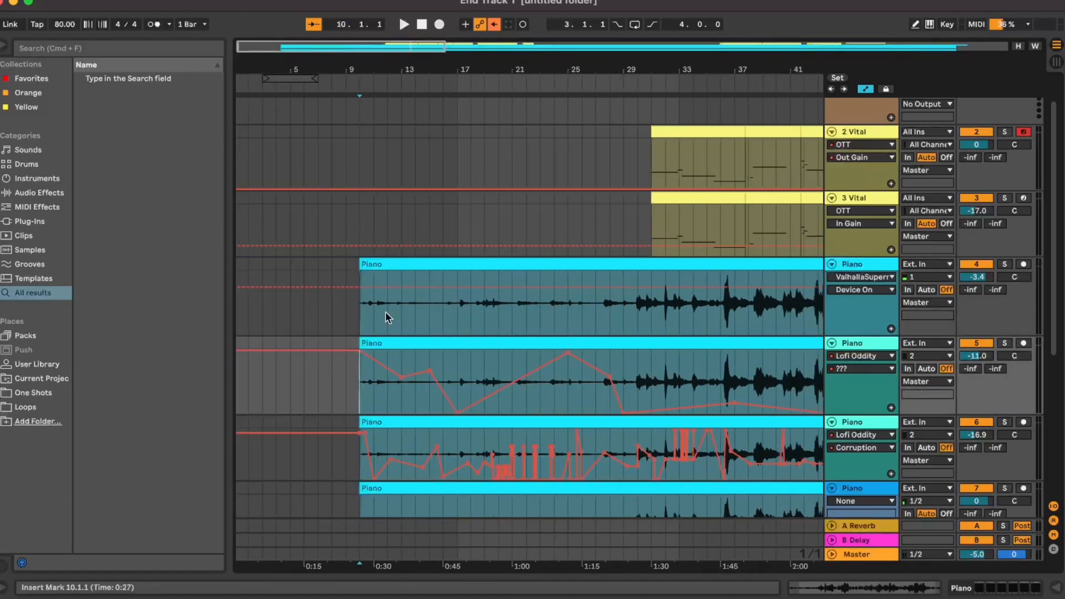
left_click(357, 309)
scroll(360, 314, "down", 5)
scroll(362, 315, "up", 4)
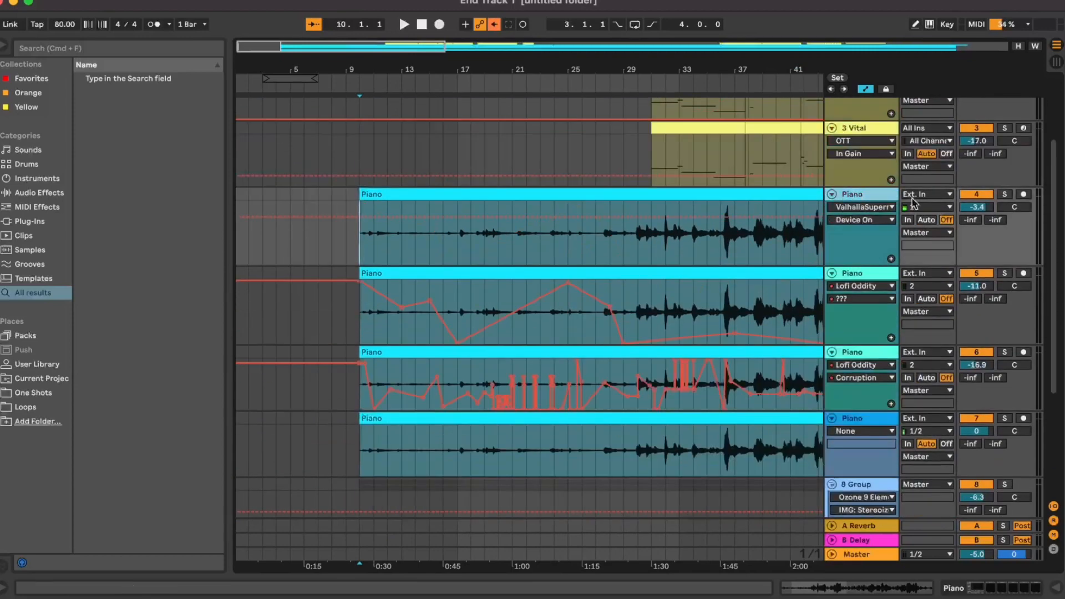
- Show the device chain of Piano track 4 and turn off all of its effects, from Softy to Valhalla
double_click(875, 195)
scroll(668, 215, "down", 5)
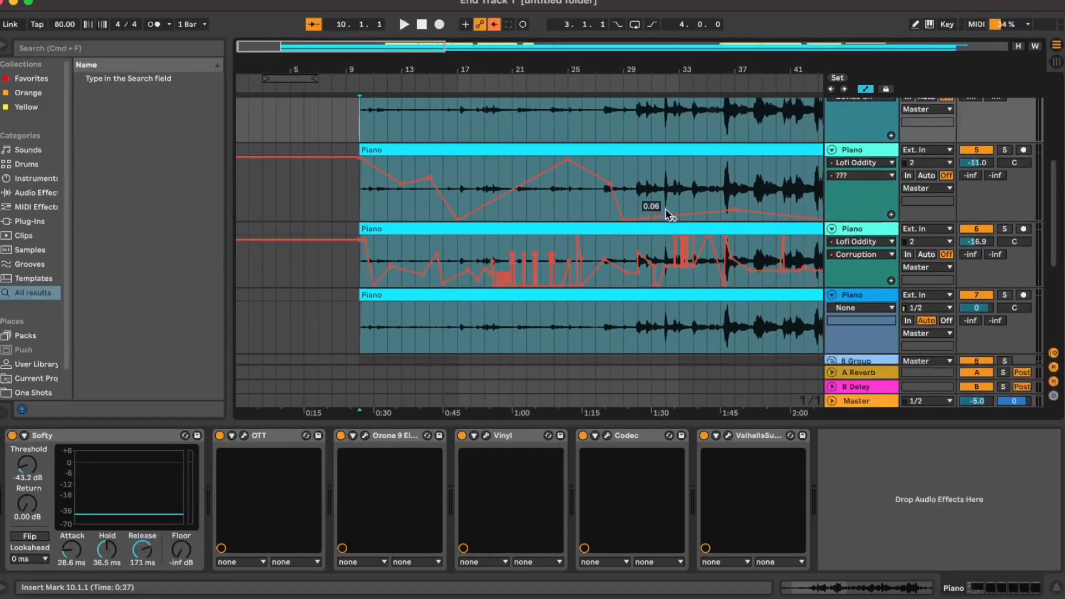
scroll(580, 181, "down", 1)
scroll(579, 188, "up", 4)
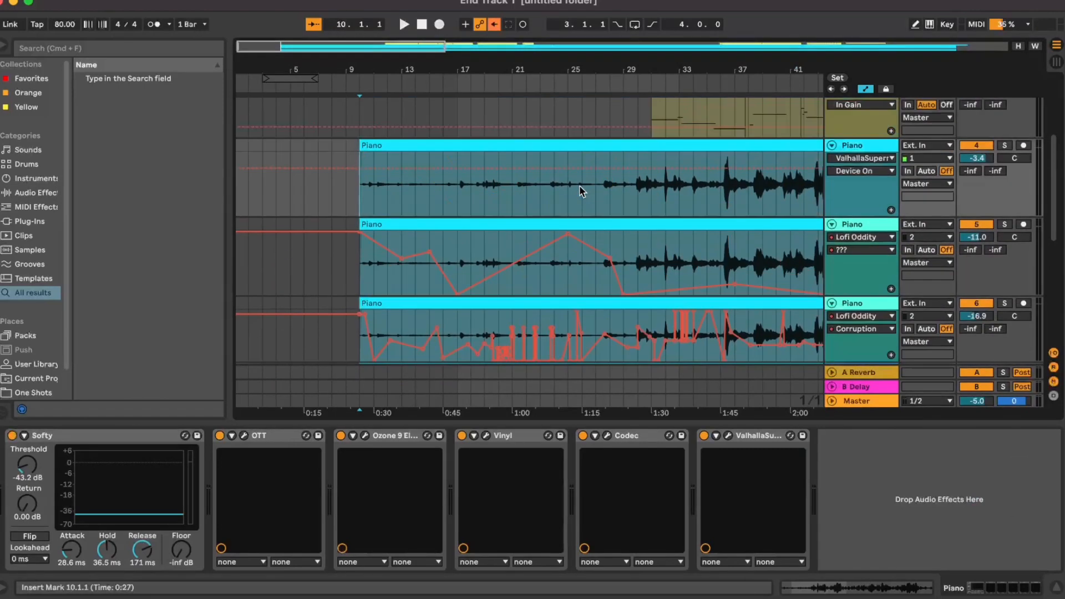
scroll(330, 198, "up", 3)
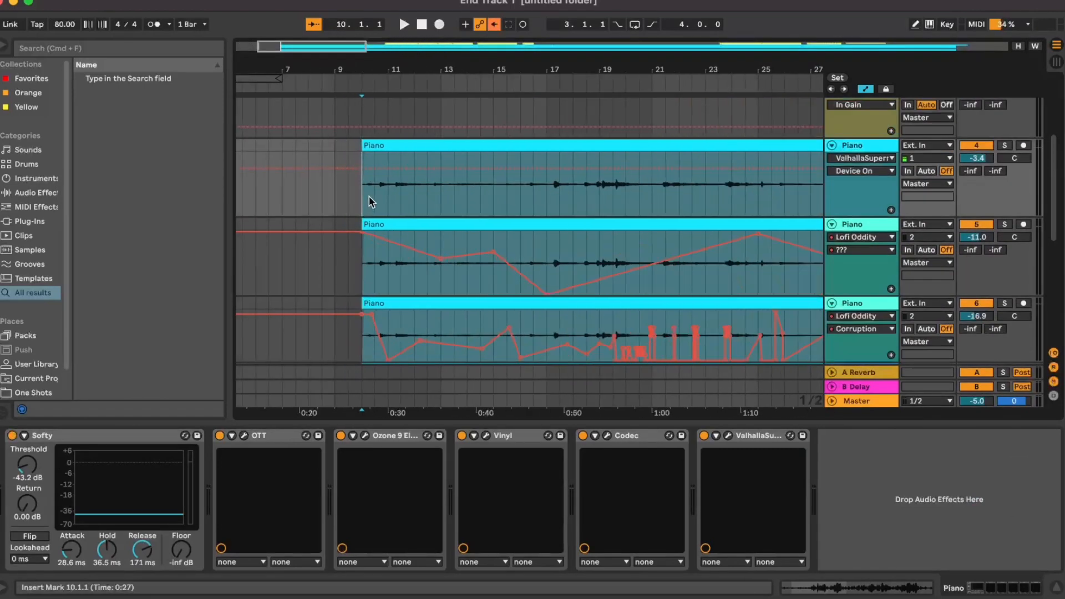
left_click(703, 436)
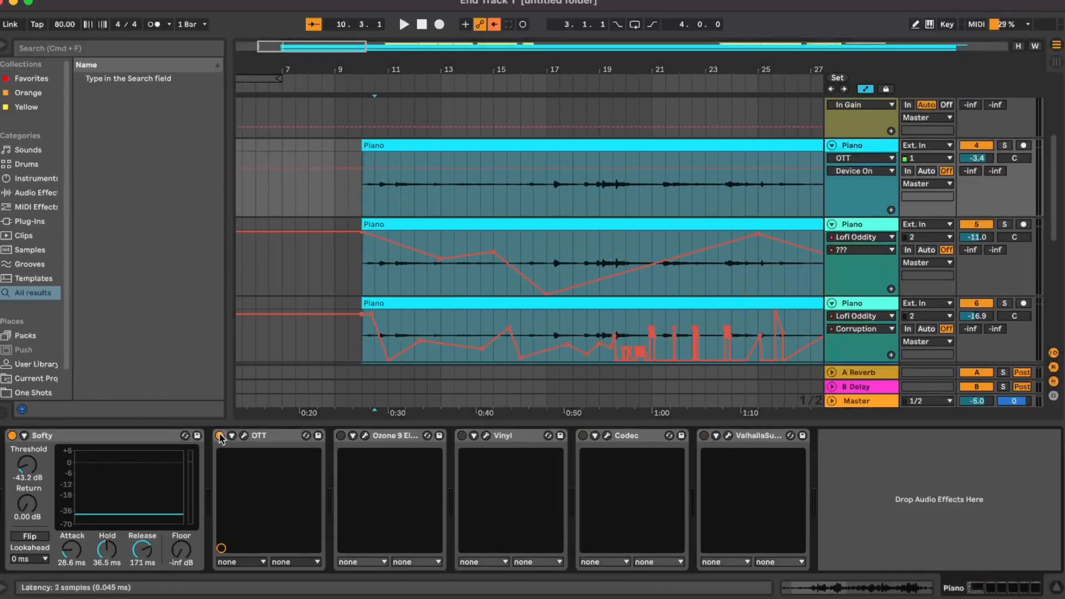
left_click(7, 439)
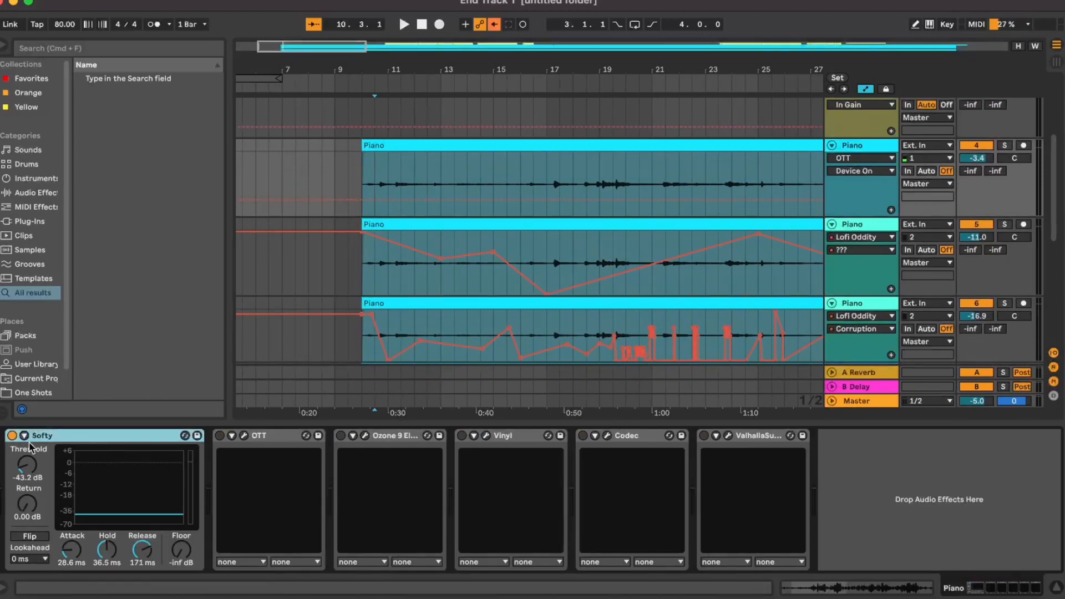
- Solo Piano track 4 and play its unprocessed audio from near bar 10 and again from bar 36
left_click(1004, 147)
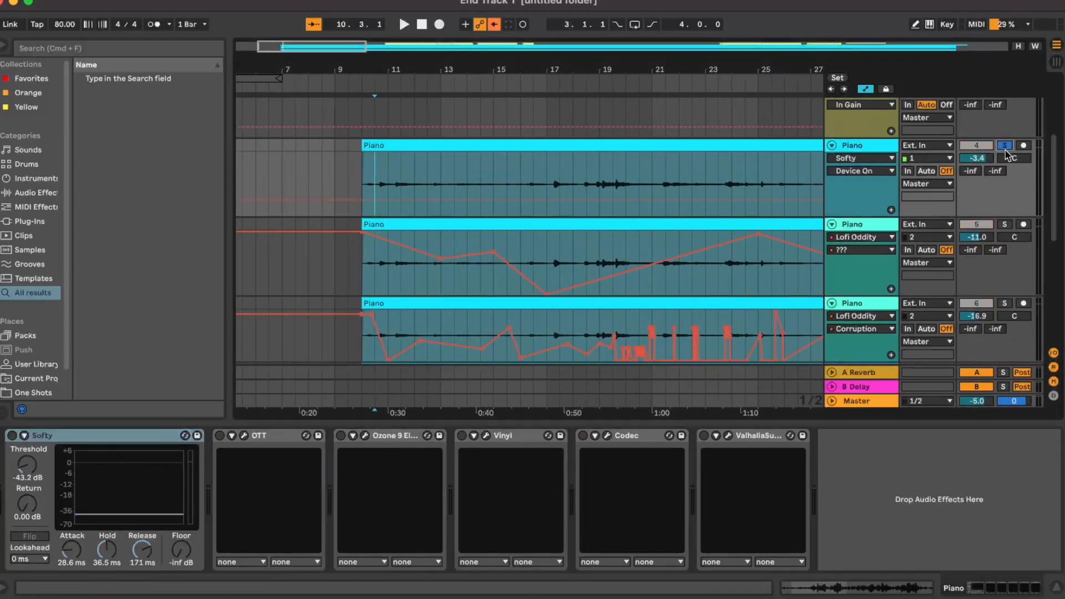
key("space")
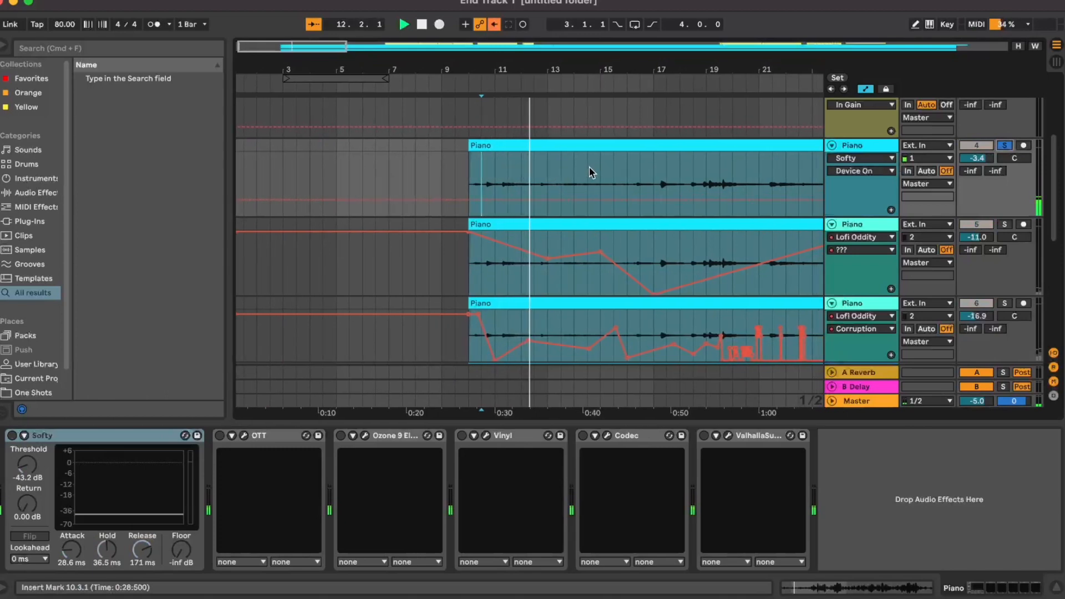
scroll(589, 166, "down", 5)
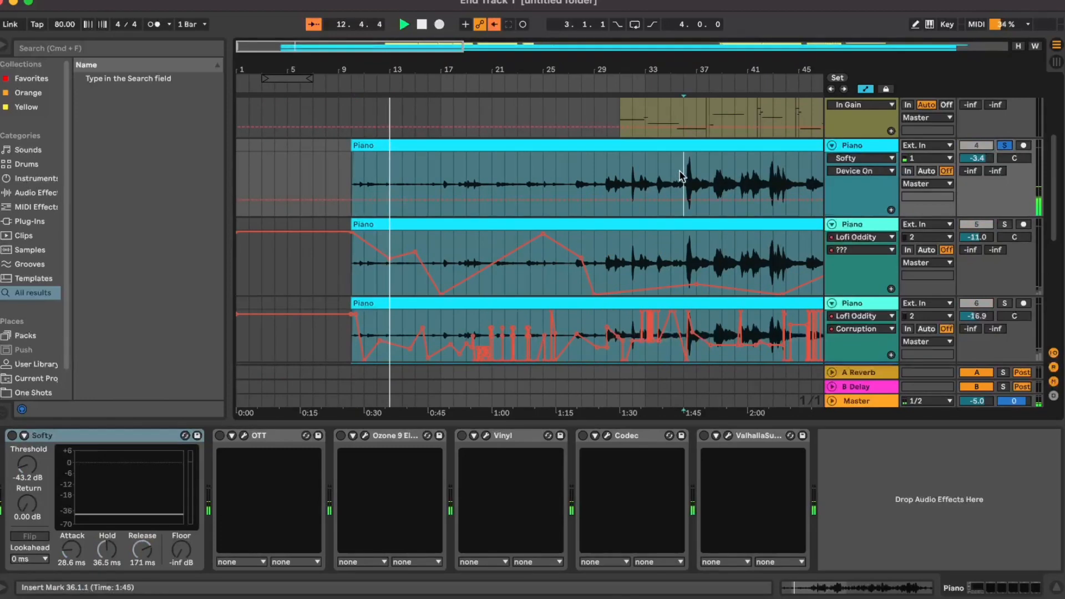
scroll(687, 177, "up", 5)
key("space")
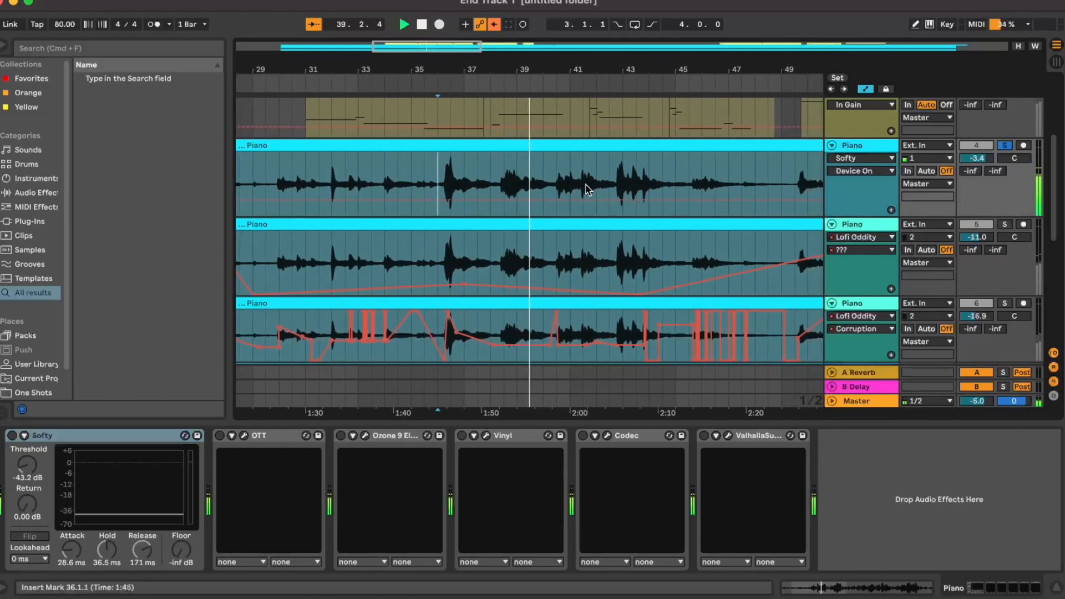
scroll(585, 185, "up", 3)
scroll(585, 185, "up", 1)
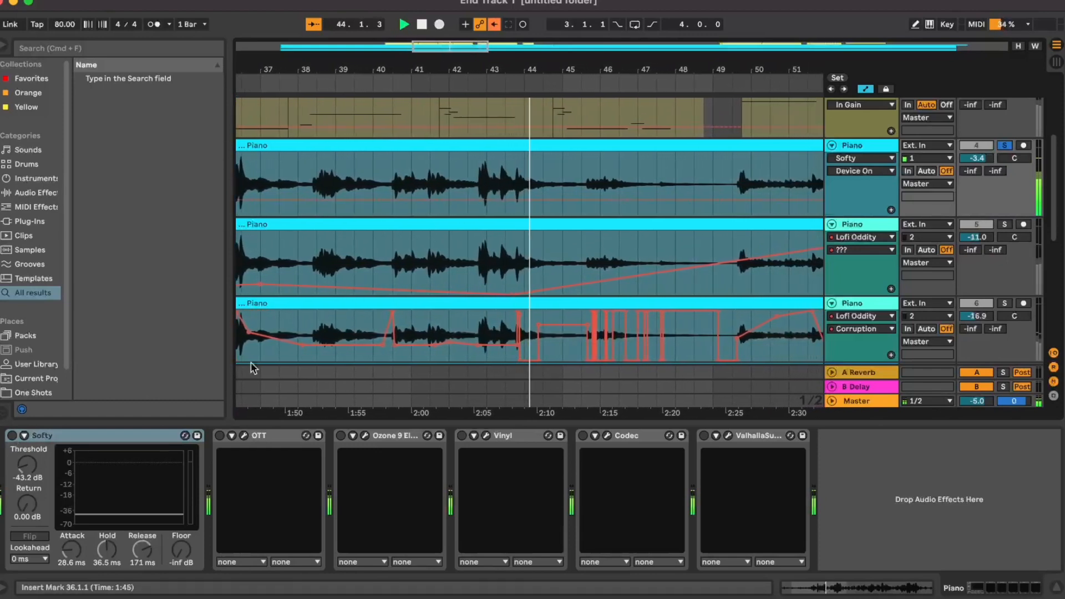
- Turn the Softy gate back on and play the soloed piano from near the beginning of its clip
left_click(12, 435)
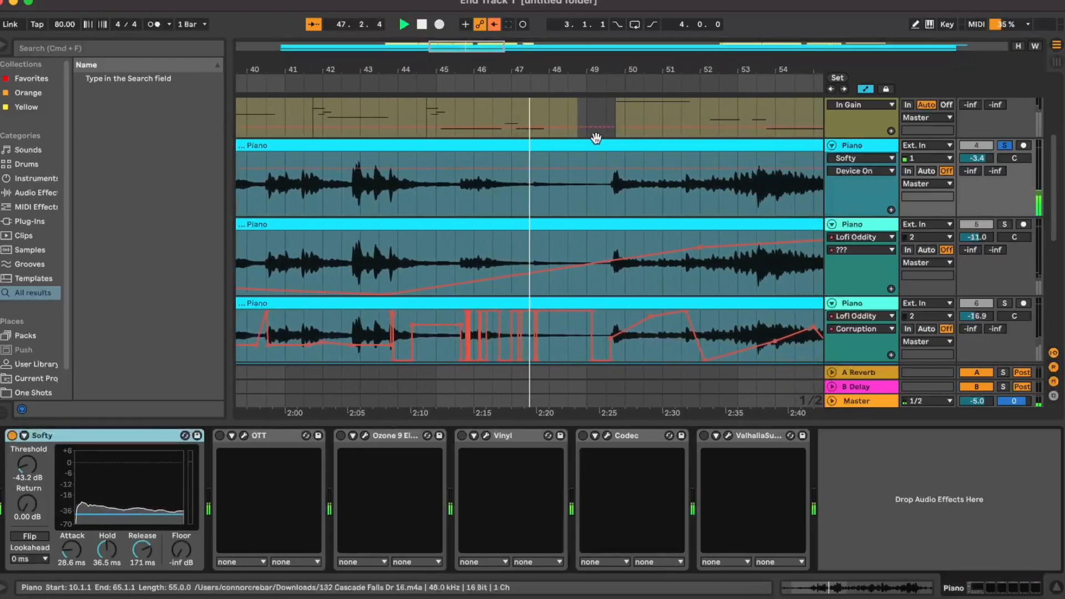
scroll(735, 191, "up", 5)
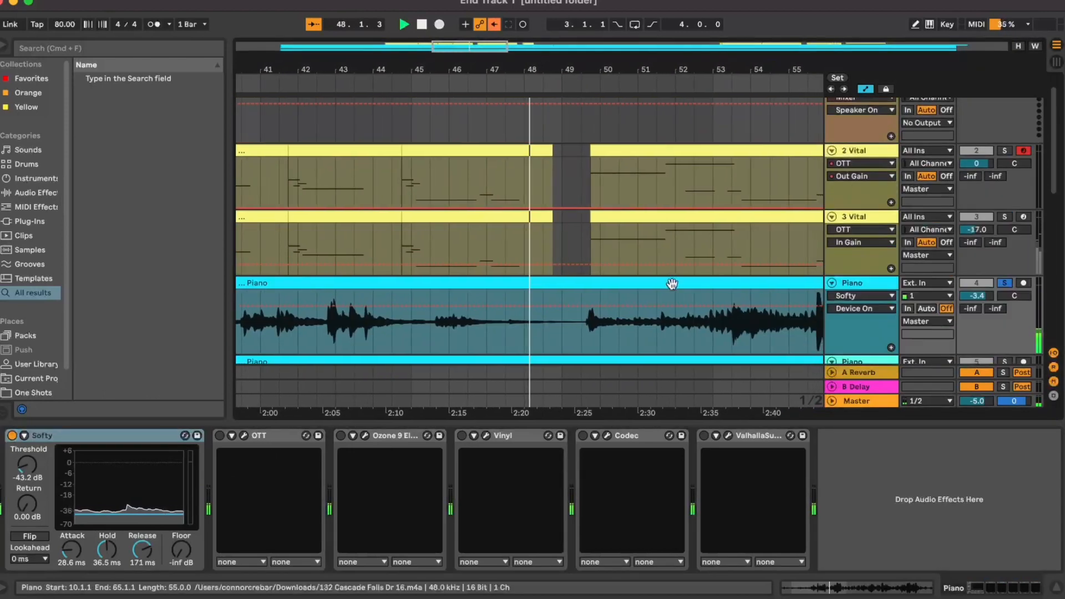
scroll(681, 295, "down", 5)
scroll(651, 301, "down", 4)
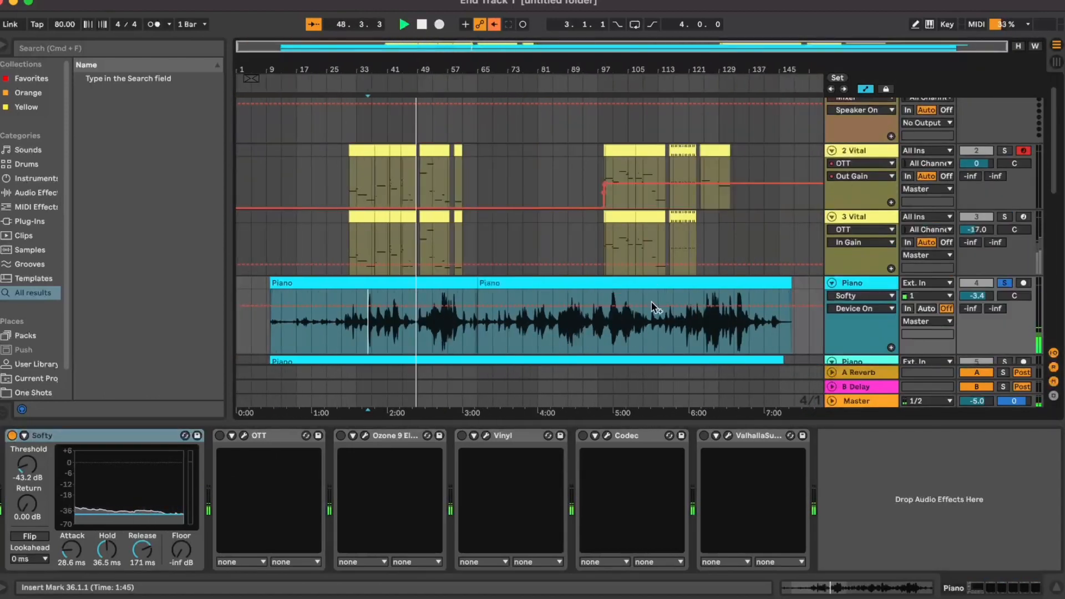
left_click(272, 331)
scroll(272, 331, "up", 8)
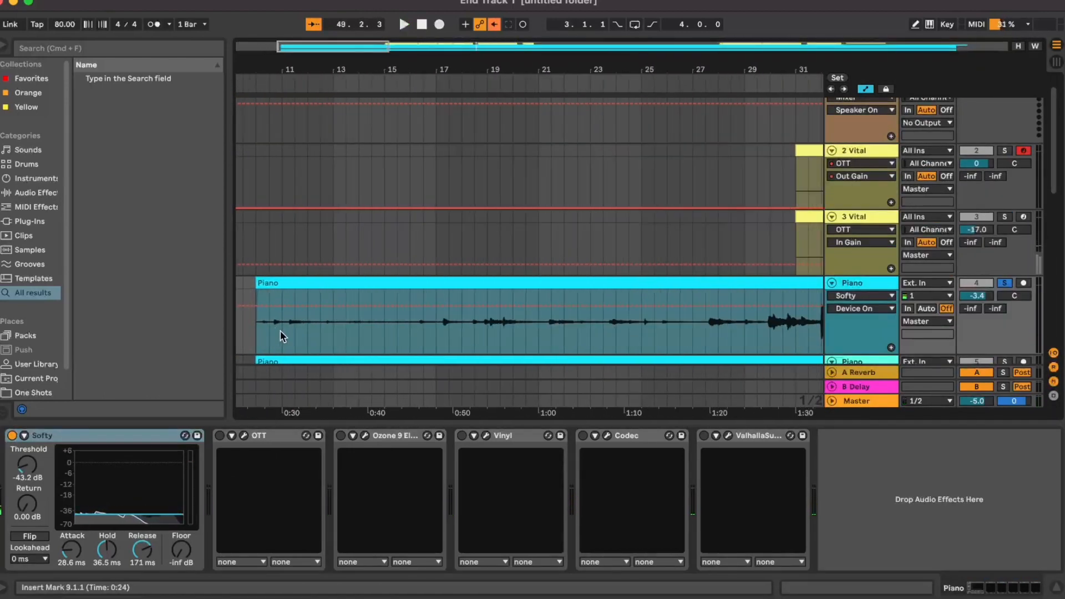
key("space")
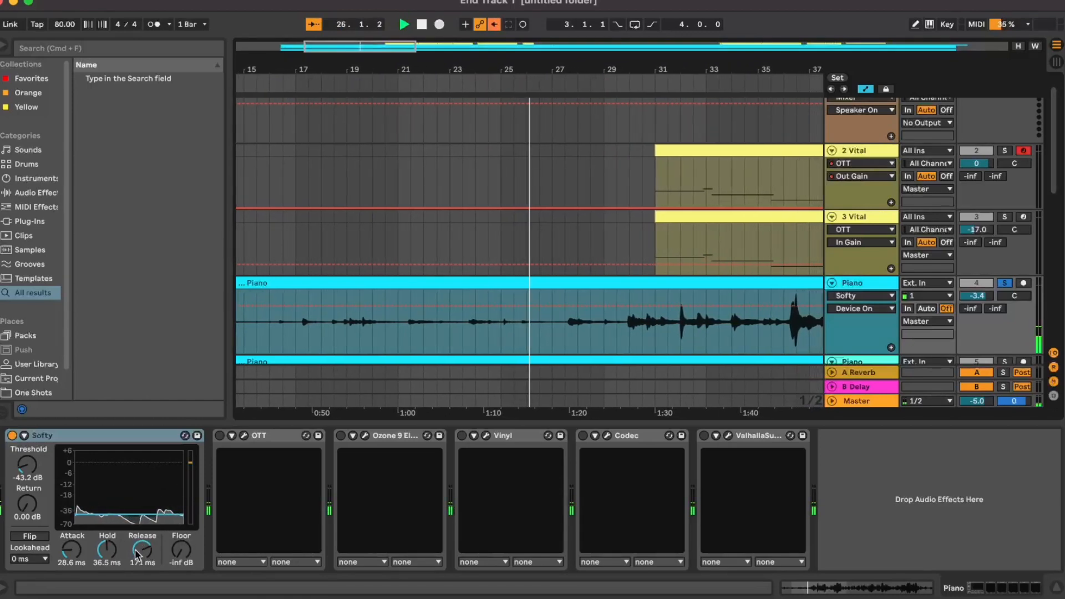
- Try Softy's Release at 0.10 ms during playback, and raise it to 186 ms
left_click_drag(142, 549, 141, 588)
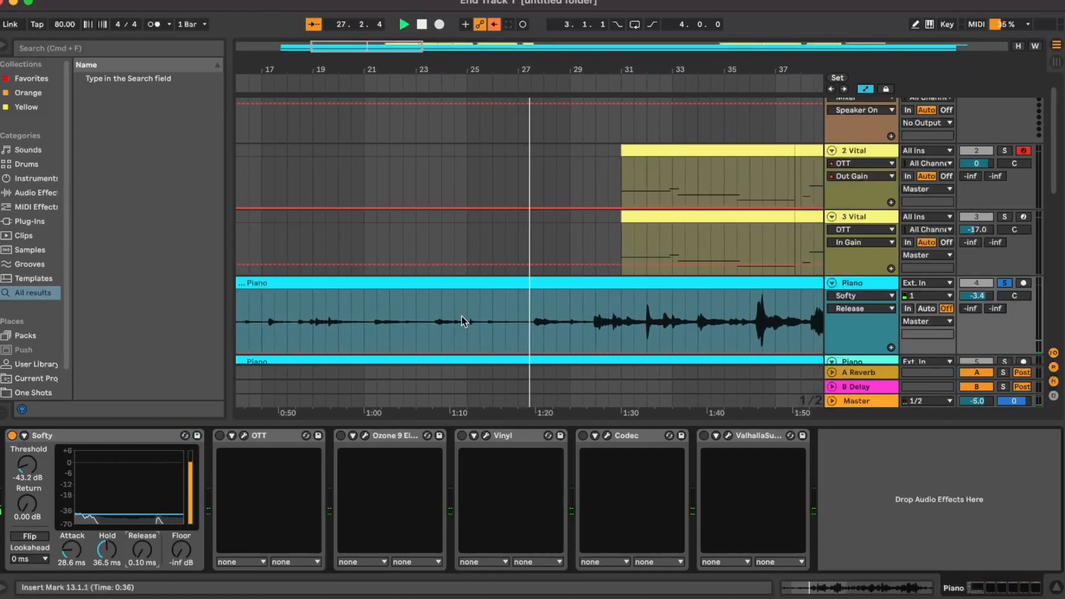
left_click_drag(142, 549, 142, 511)
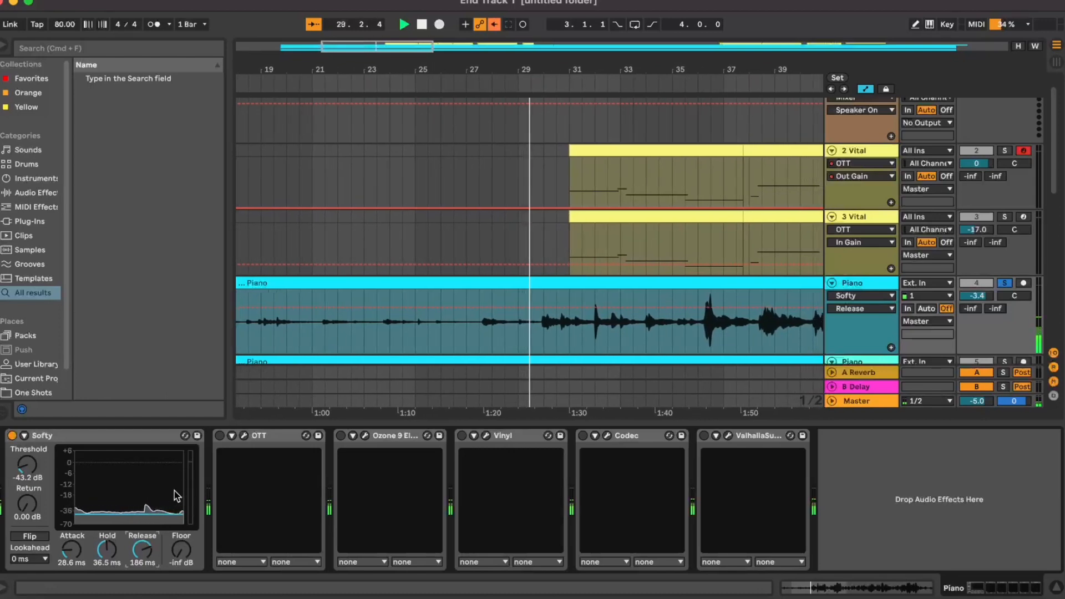
- Turn on OTT in the soloed Piano track's chain and show its compressor settings while the piano plays
left_click(219, 436)
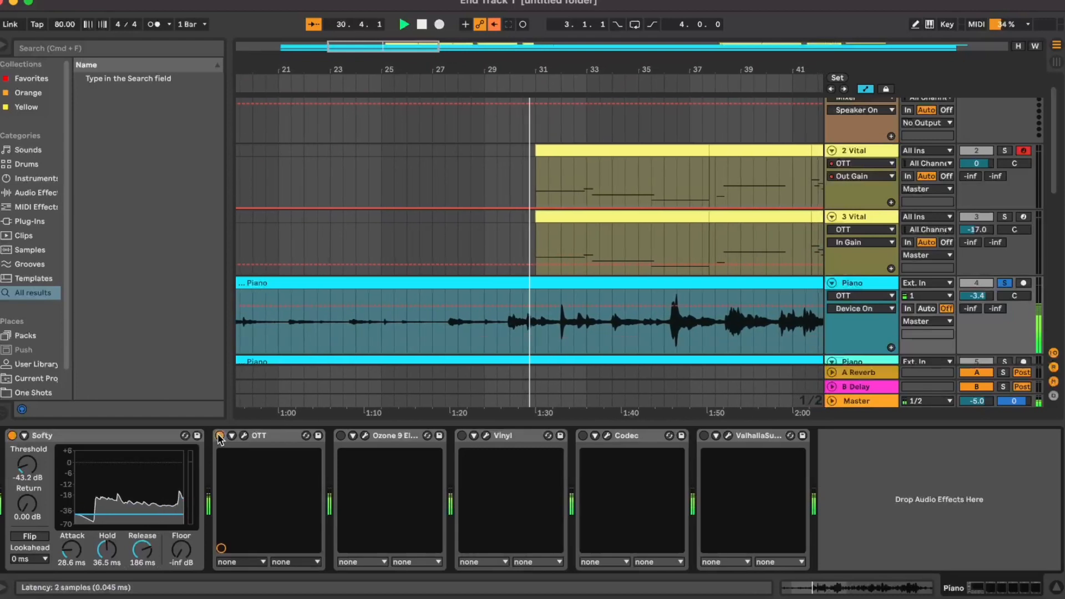
left_click(244, 435)
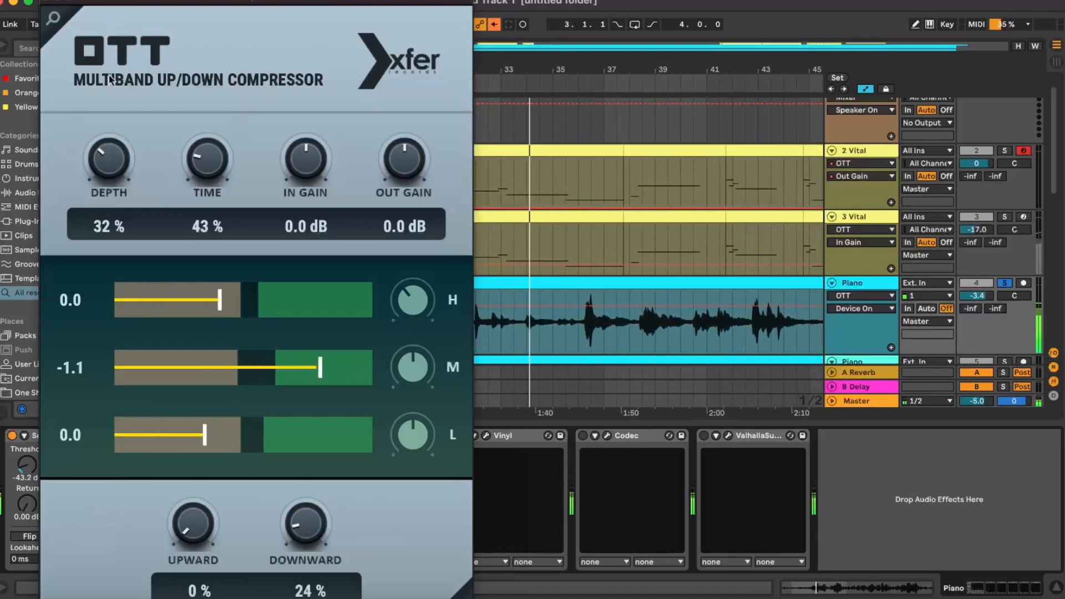
left_click(46, 4)
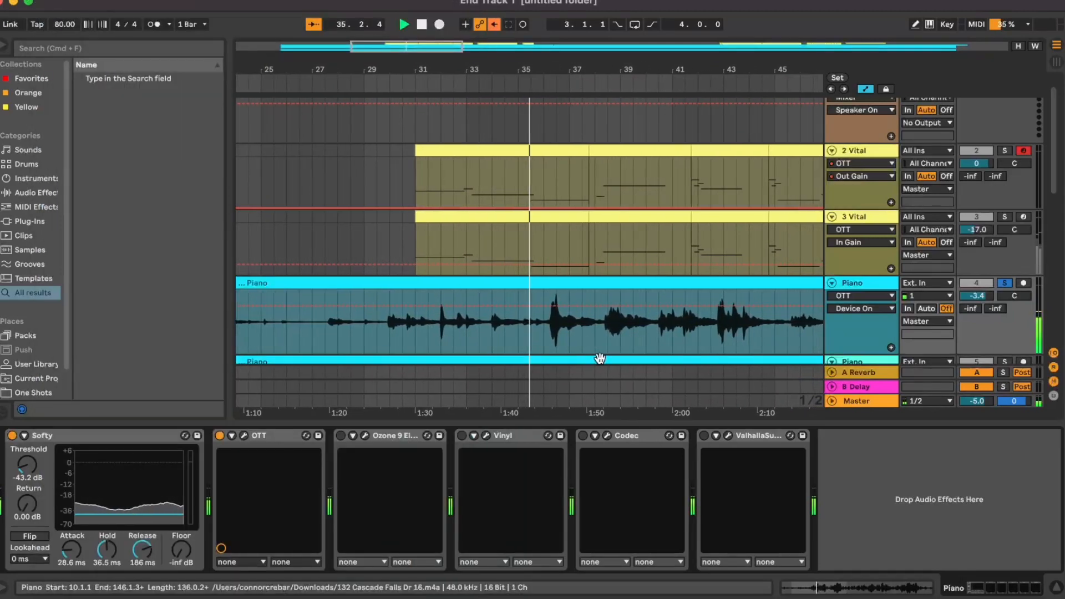
left_click(244, 435)
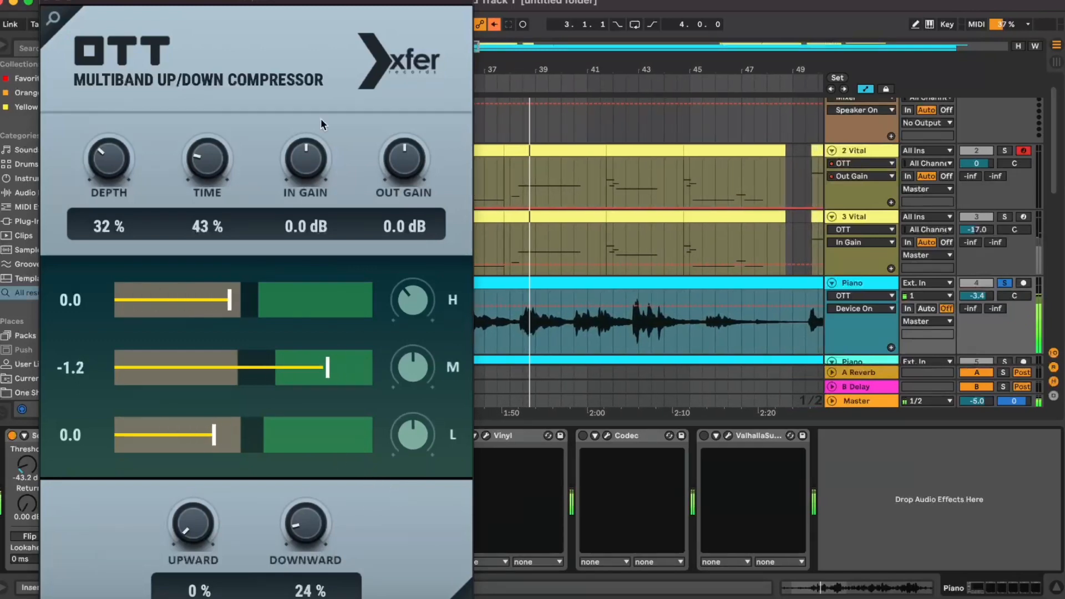
left_click(46, 4)
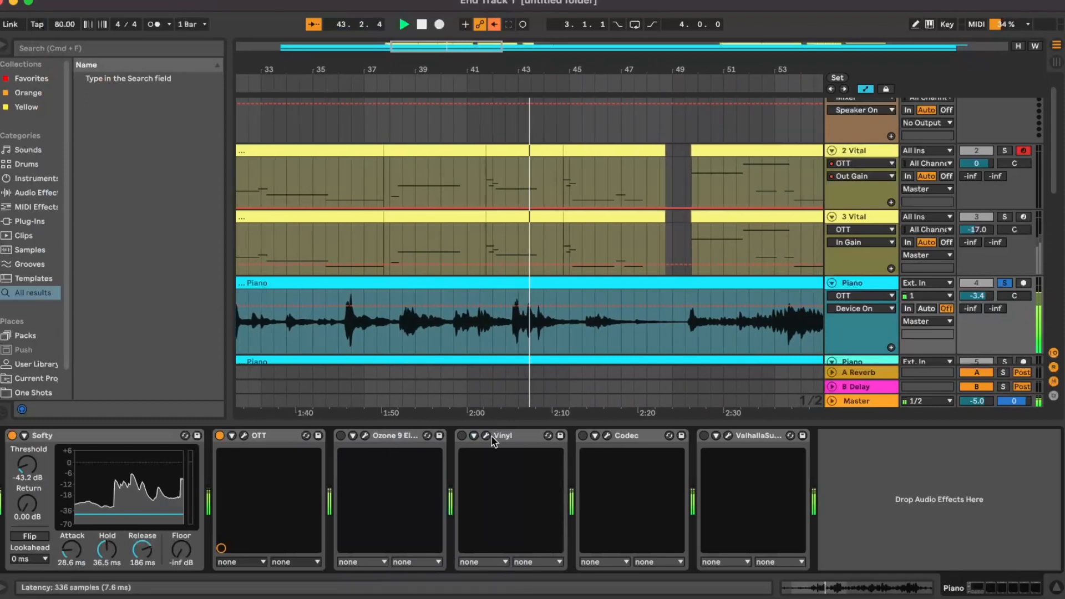
- Turn on Ozone 9 Elements and compare its equalizer's brickwall low-pass at 20000 Hz and at 5540 Hz, leaving it at 5540 Hz
left_click(341, 435)
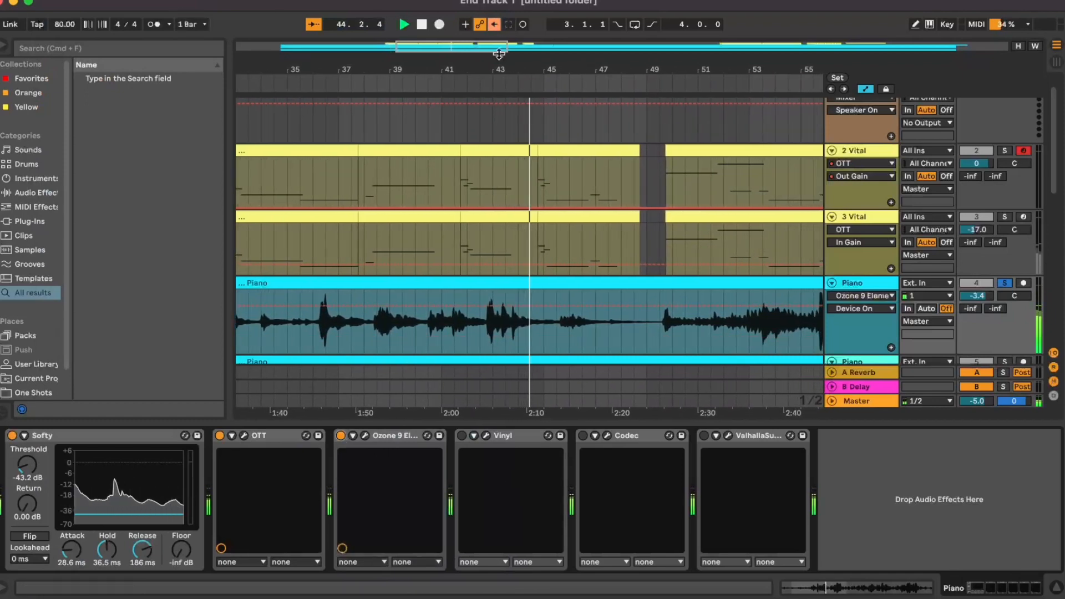
left_click(364, 435)
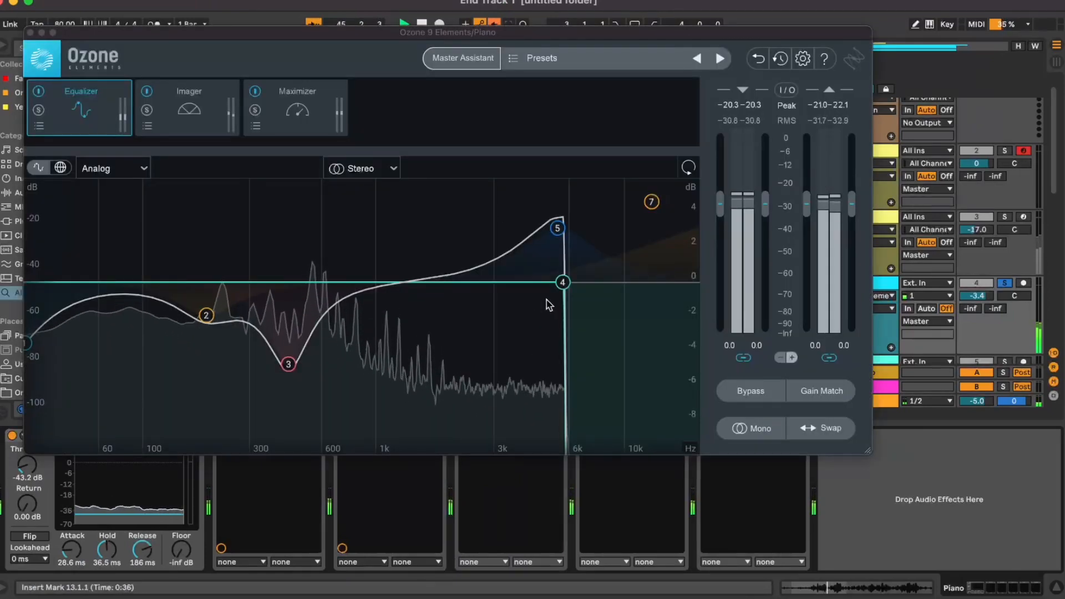
left_click_drag(562, 282, 696, 283)
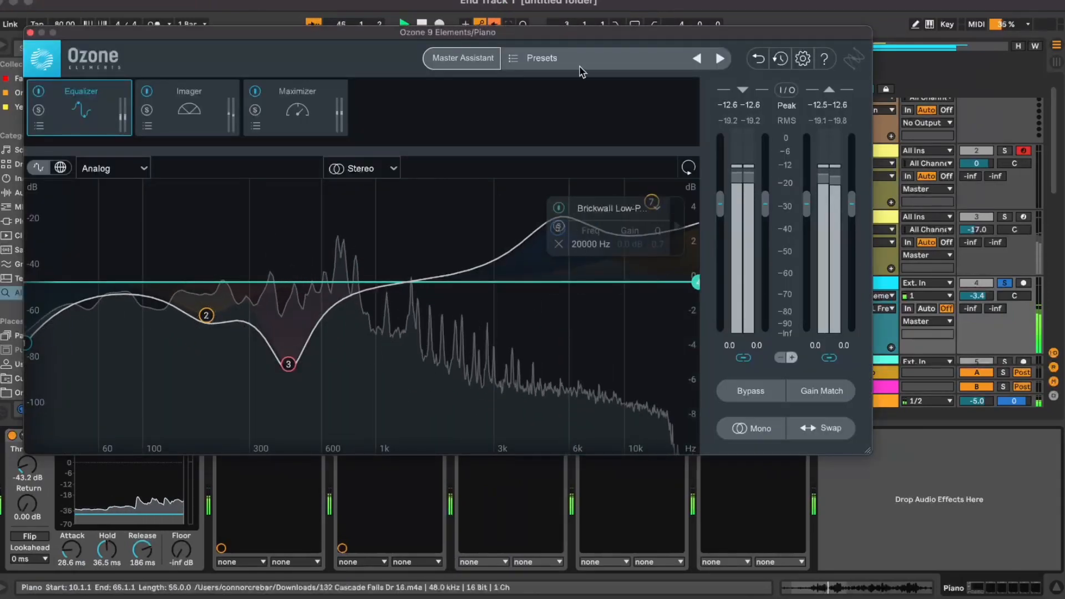
left_click(533, 60)
left_click(534, 59)
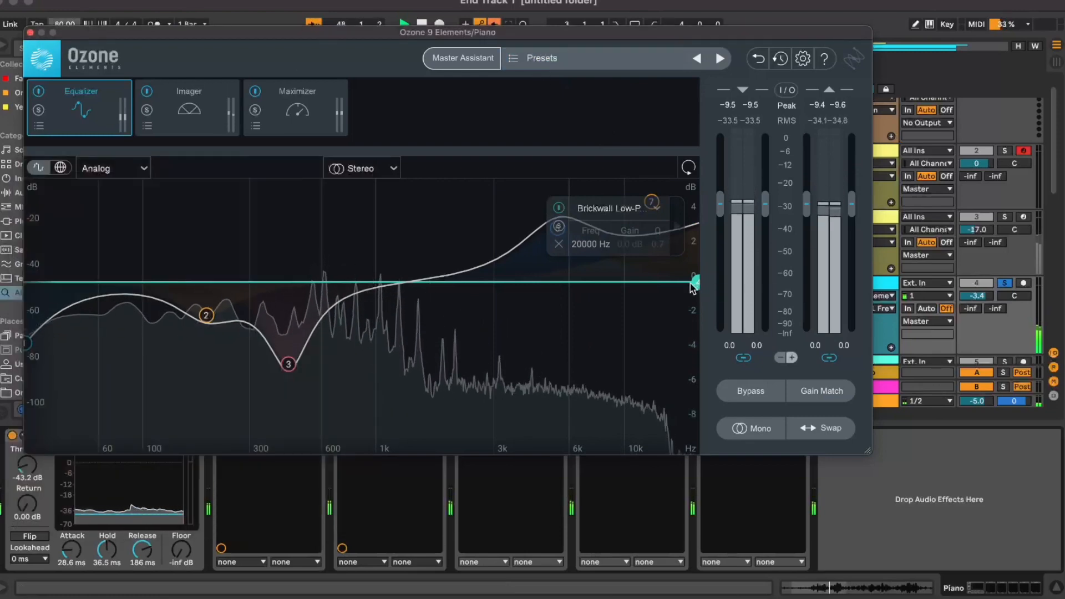
left_click_drag(693, 284, 557, 323)
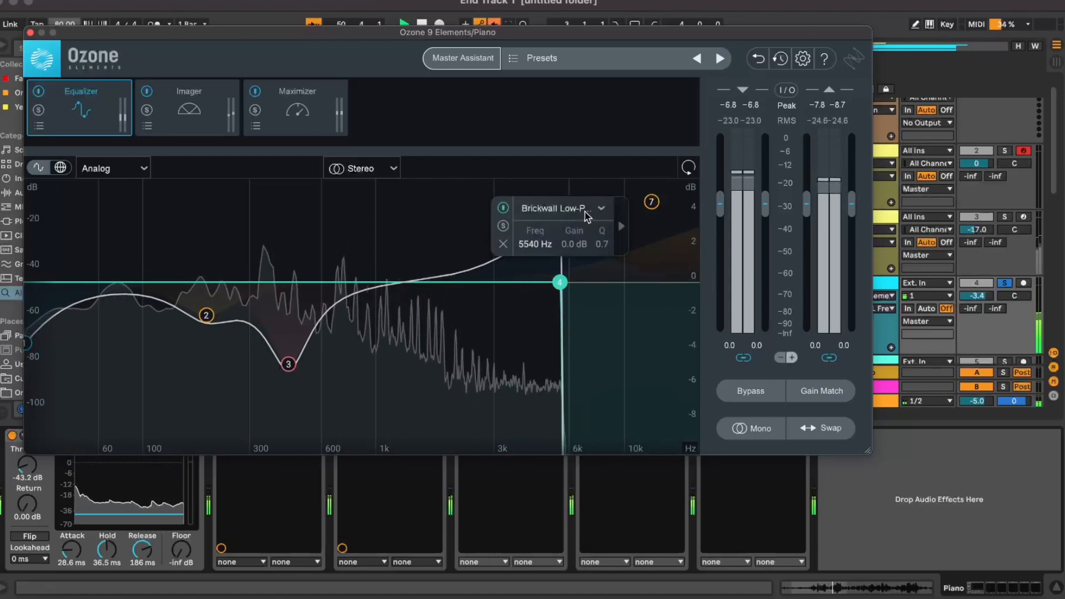
left_click(30, 33)
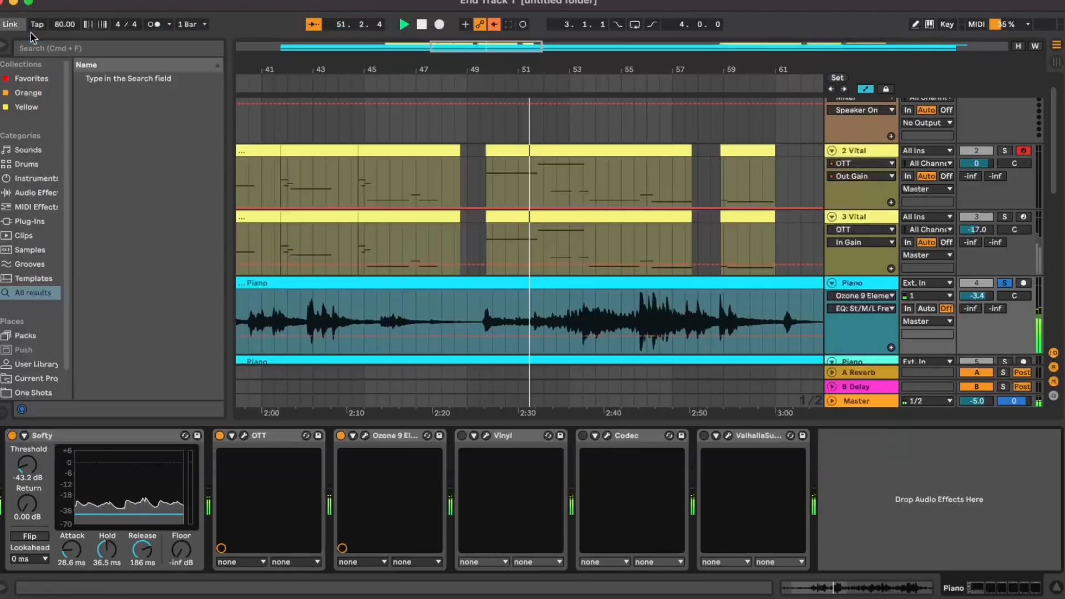
- Turn on Vinyl and audition its 1930 record era, returning to 1970
left_click(487, 436)
left_click(462, 436)
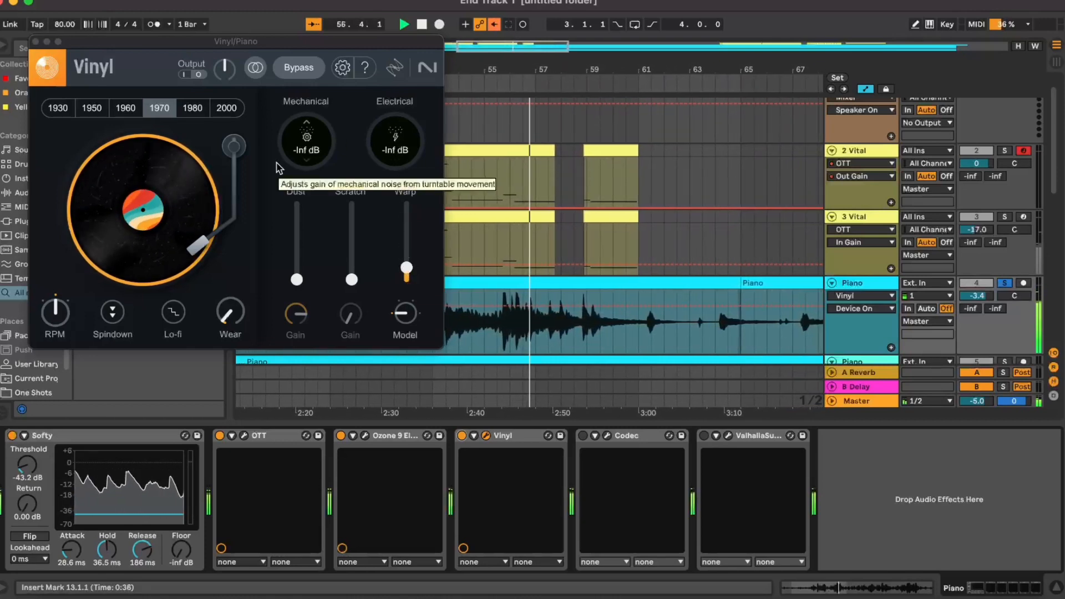
left_click(66, 116)
left_click(65, 116)
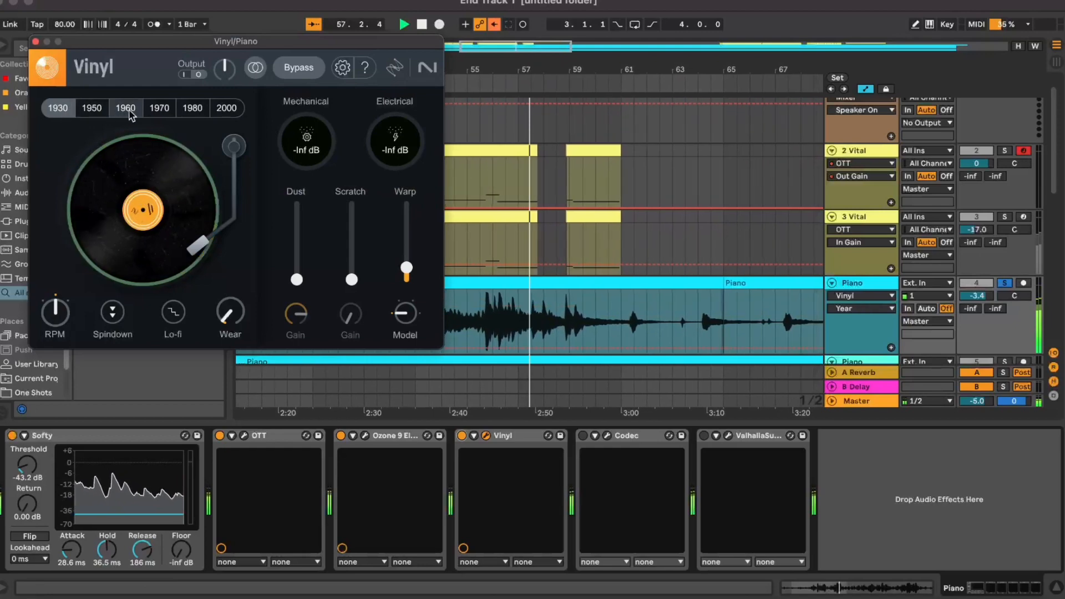
left_click(167, 112)
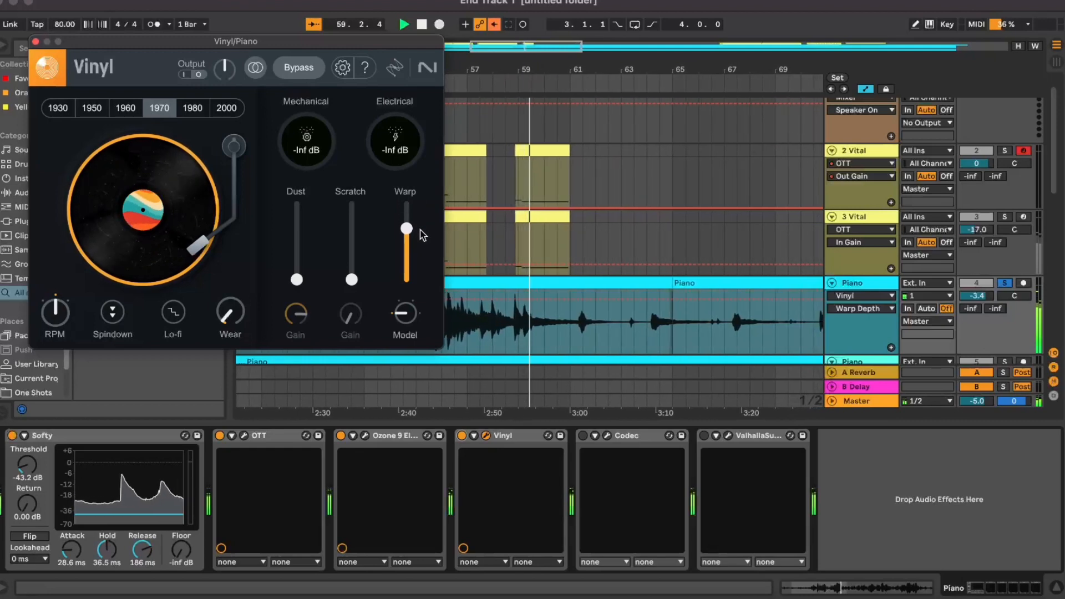
- Lower Vinyl's Warp and Dust to near minimum, and set its mechanical and electrical noise to -Inf dB
left_click_drag(422, 235, 411, 272)
left_click_drag(297, 279, 357, 278)
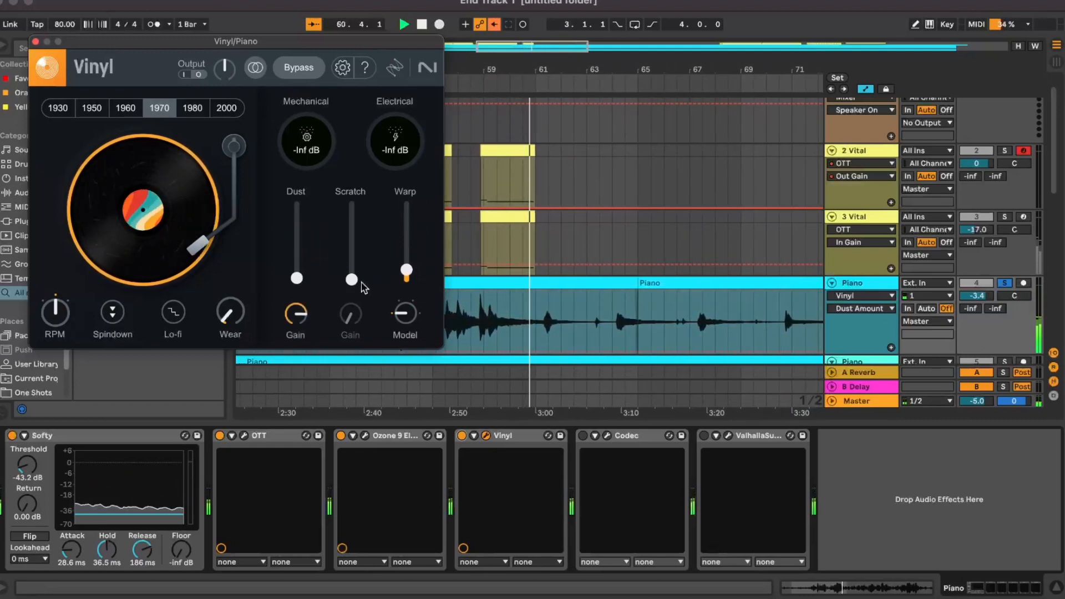
left_click_drag(308, 143, 348, 220)
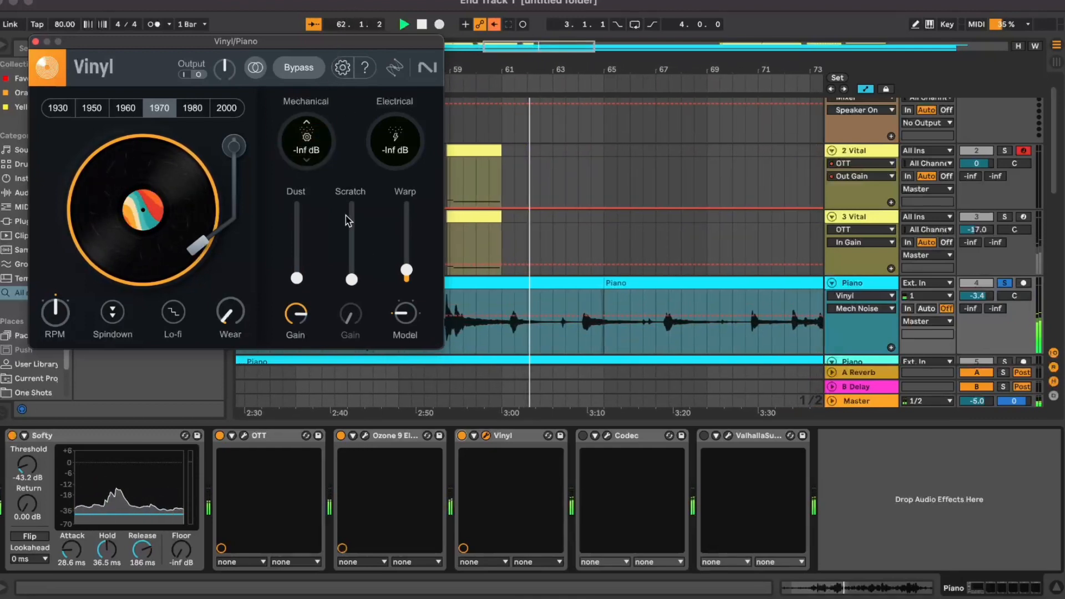
left_click_drag(395, 157, 408, 249)
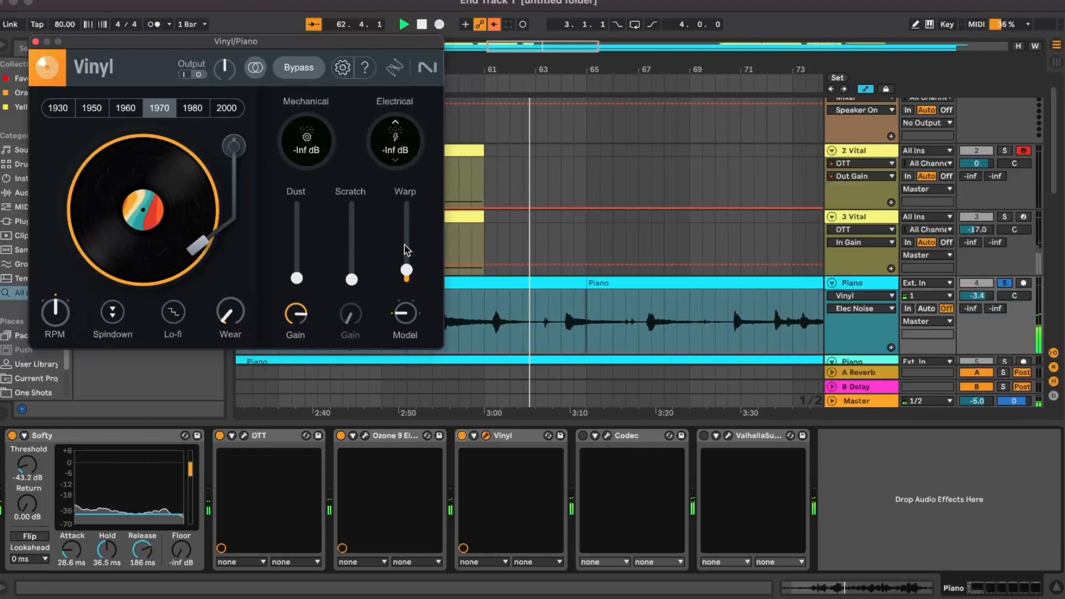
left_click(36, 41)
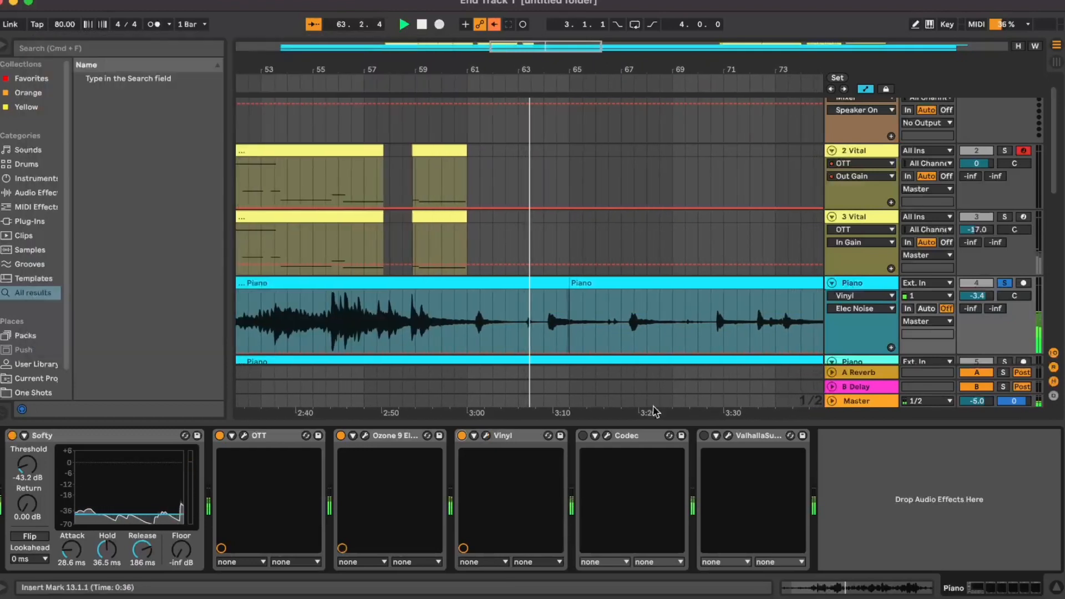
- Turn on Codec and demonstrate its Bitrate at 2.0k, restoring it to 60k
left_click(607, 435)
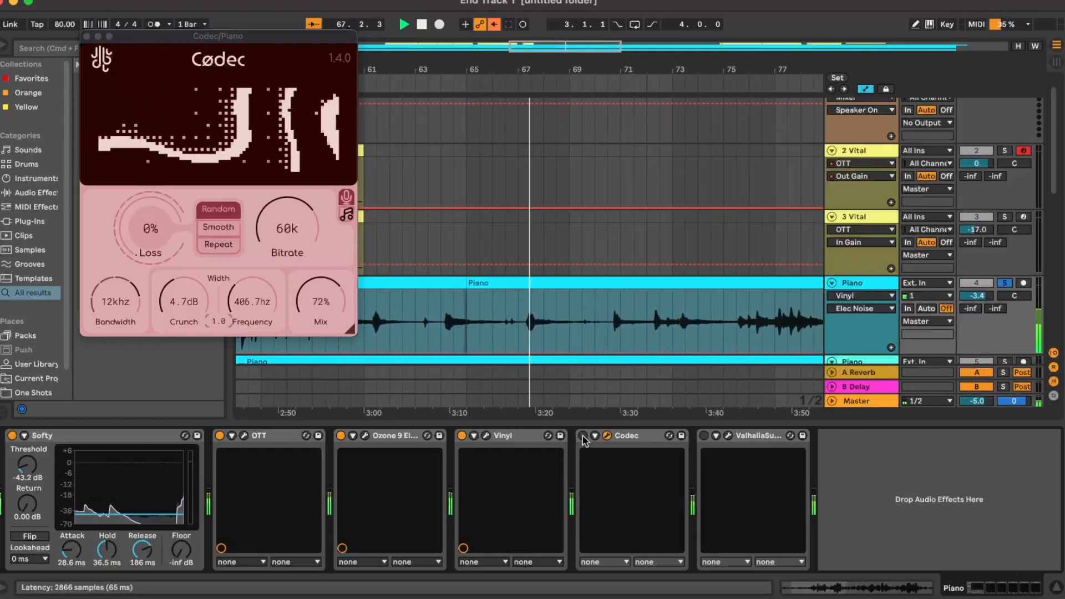
left_click(583, 439)
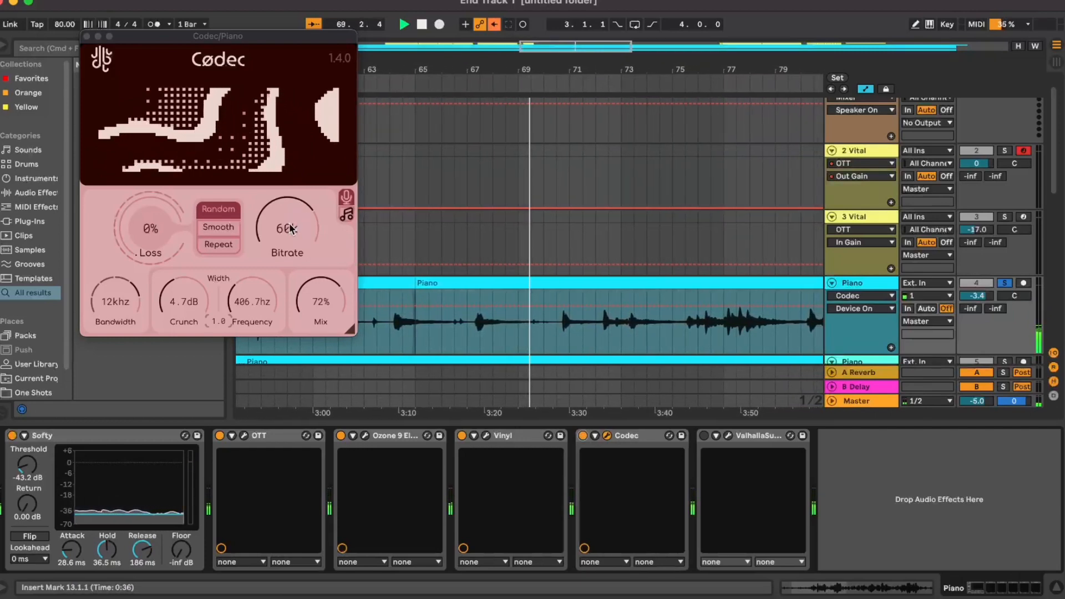
left_click_drag(290, 228, 265, 357)
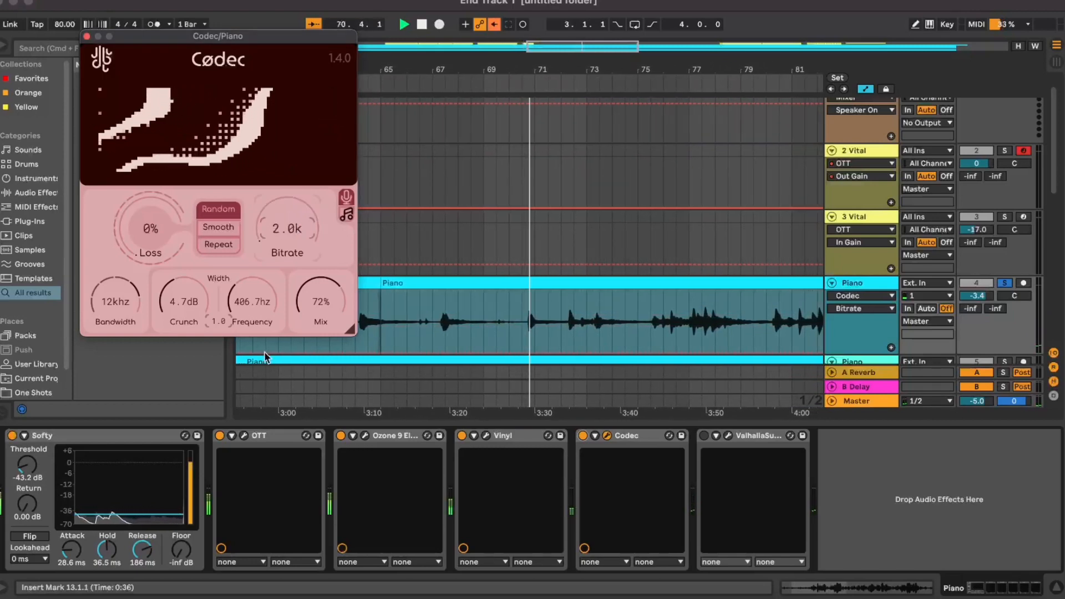
left_click_drag(265, 358, 304, 240)
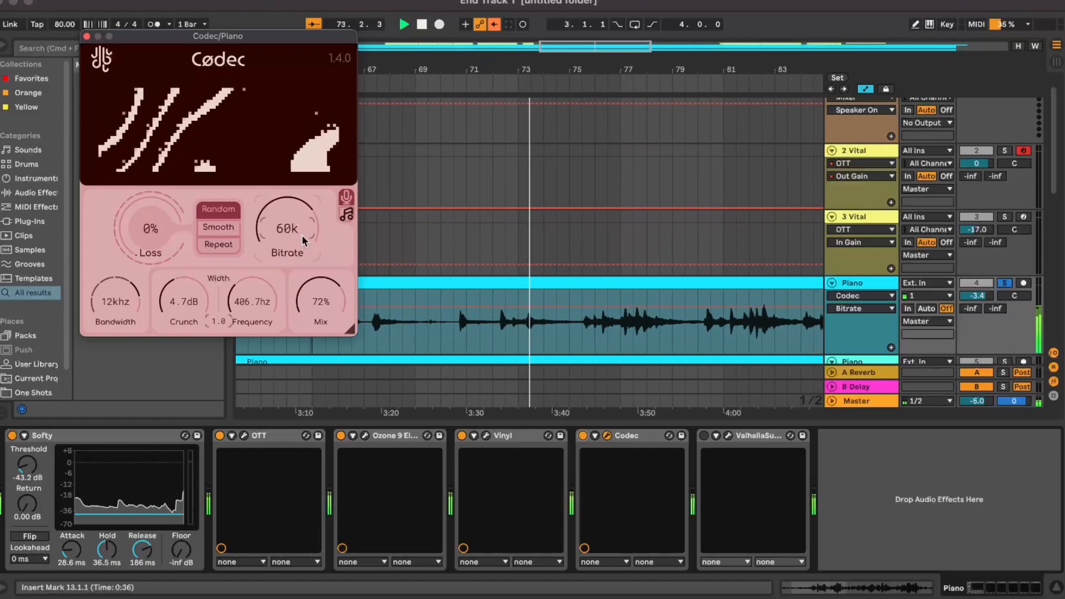
left_click(87, 36)
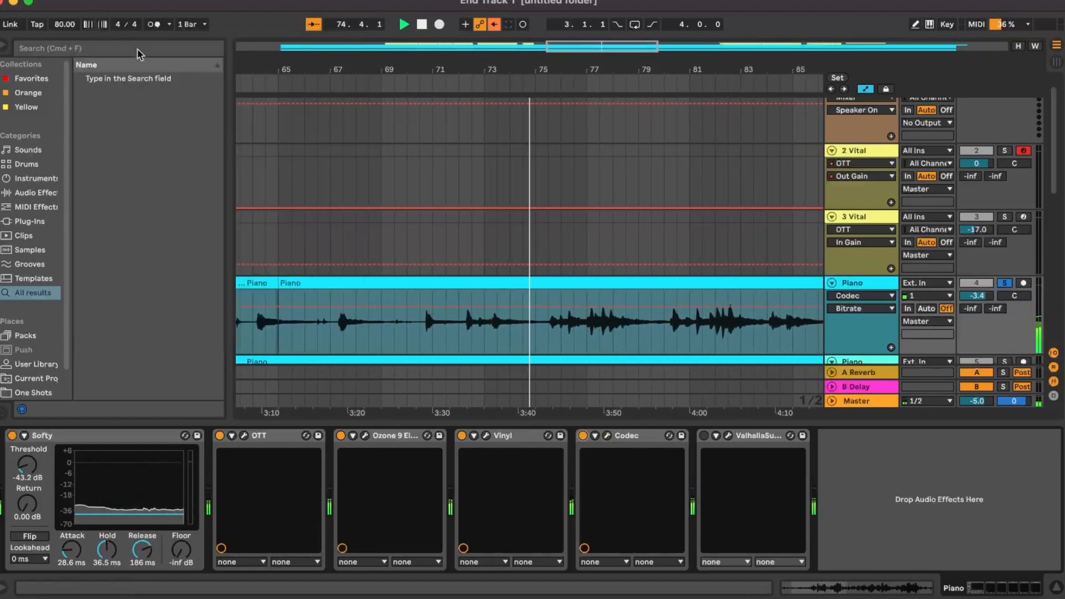
- Open ValhallaSupermassive and browse its factory reverb presets, keeping We Are Stardust
left_click(728, 435)
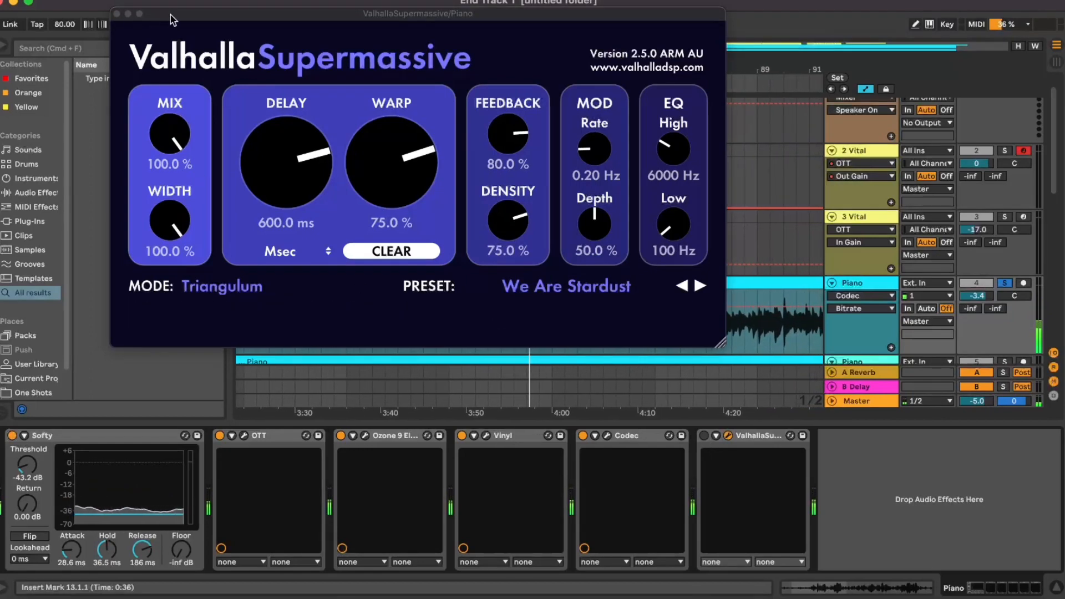
left_click_drag(171, 17, 196, 31)
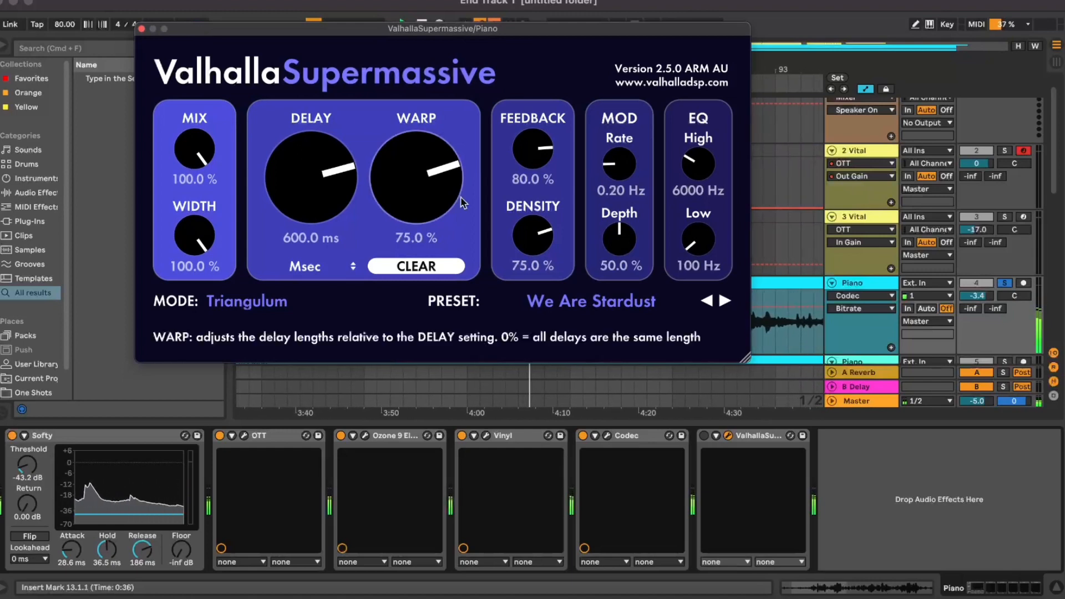
left_click(610, 301)
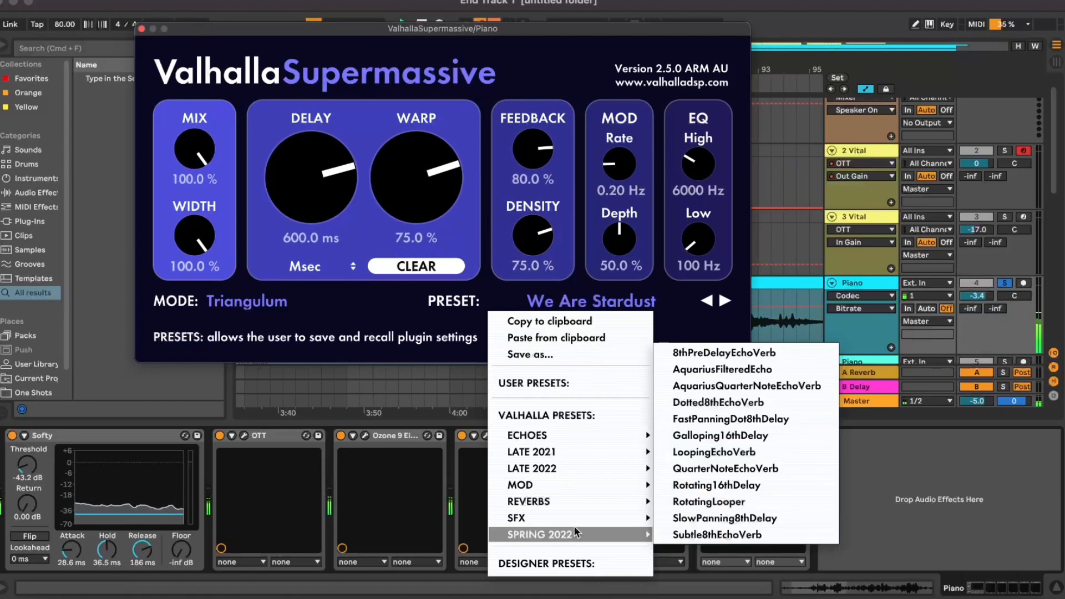
mouse_move(637, 501)
mouse_move(710, 499)
left_click(755, 501)
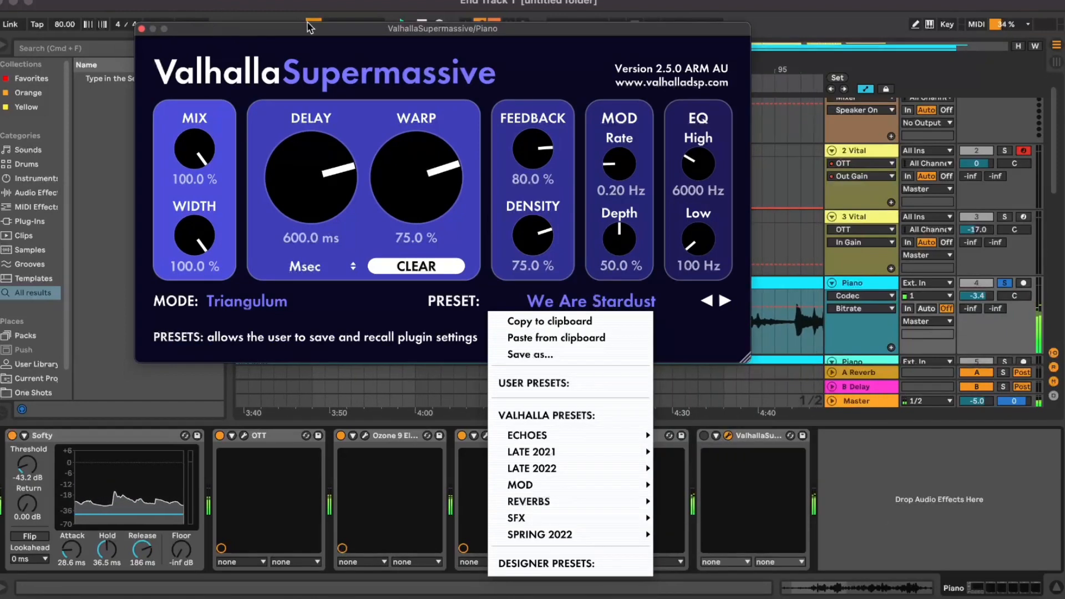
left_click_drag(318, 36, 303, 17)
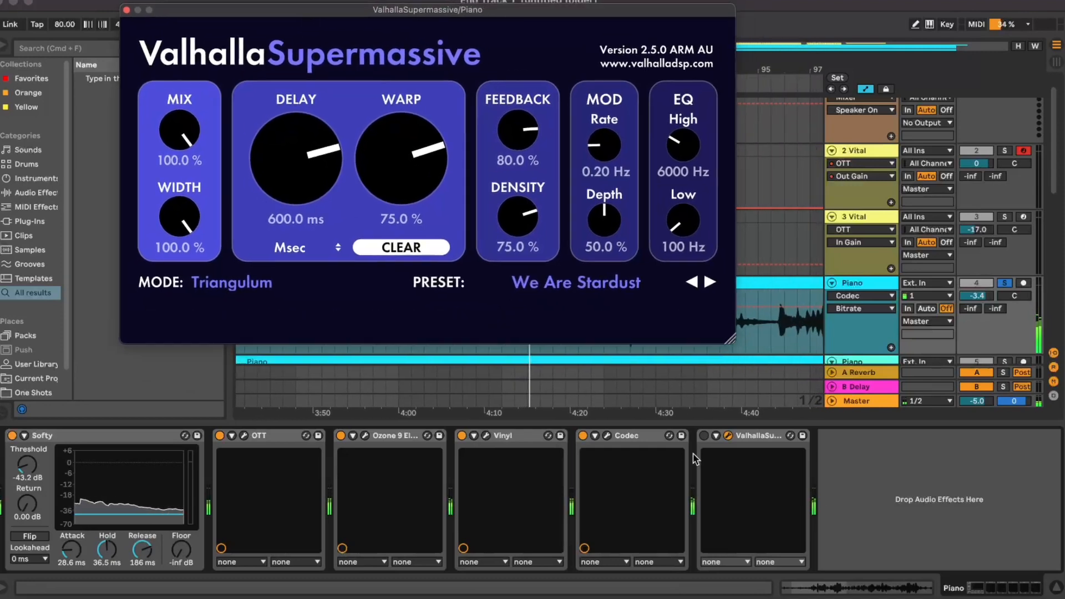
- Turn on ValhallaSupermassive, play the piano through it, and close the plugin window
left_click(704, 436)
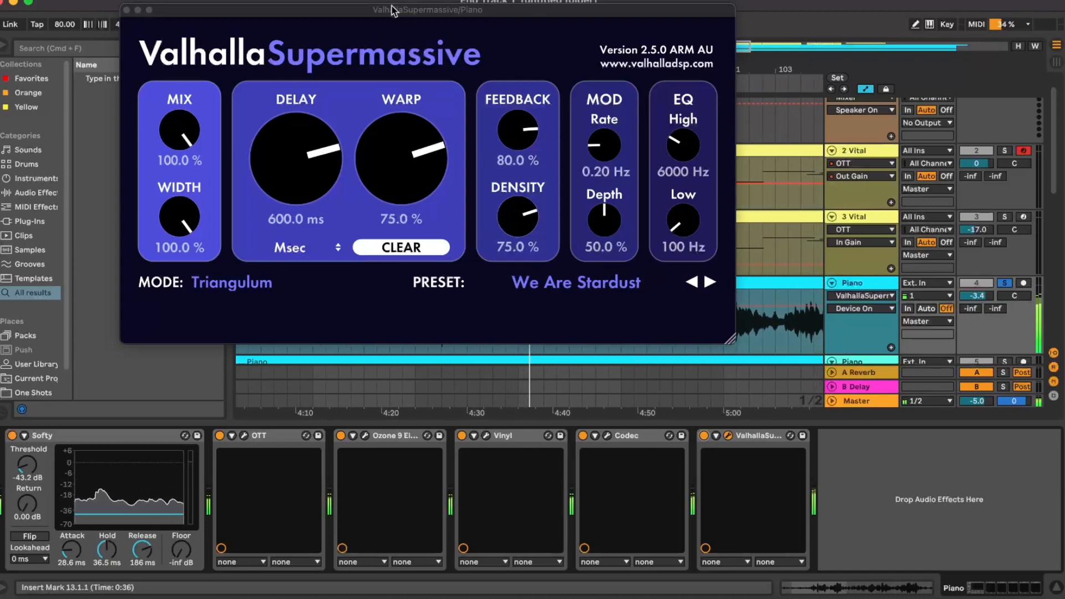
left_click_drag(391, 10, 368, 29)
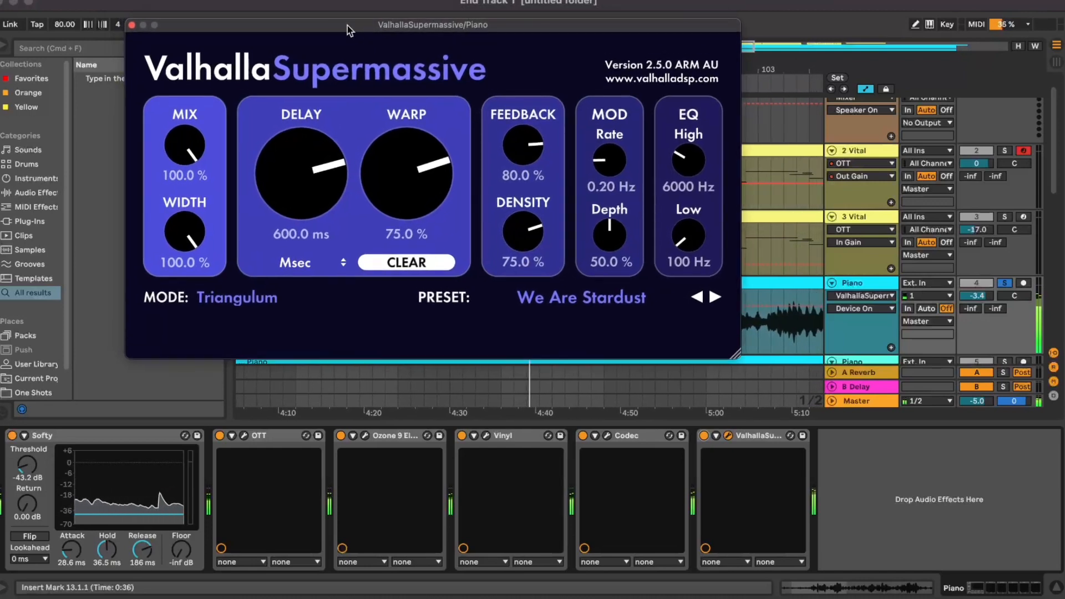
left_click(132, 25)
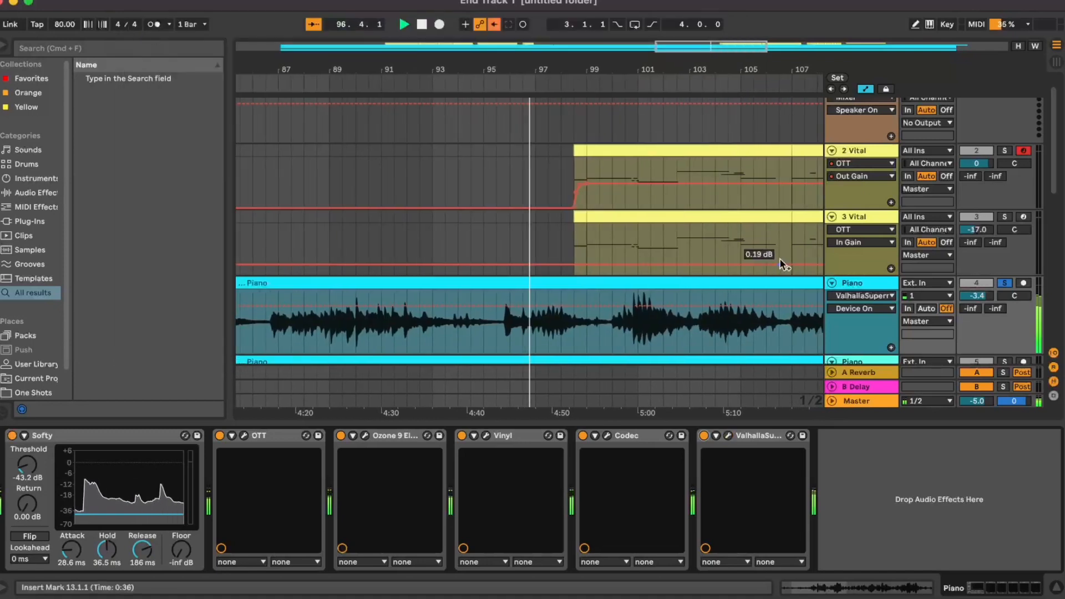
- Look over the duplicated Piano tracks 5 to 7 below the soloed one, including their Lofi Oddity automation
scroll(780, 260, "down", 5)
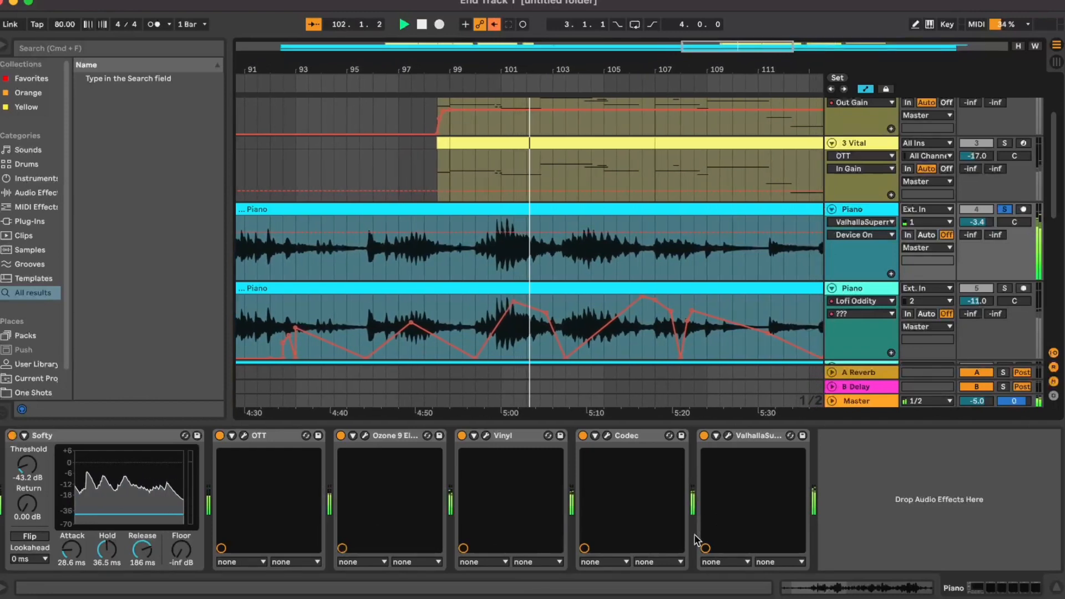
scroll(732, 270, "down", 10)
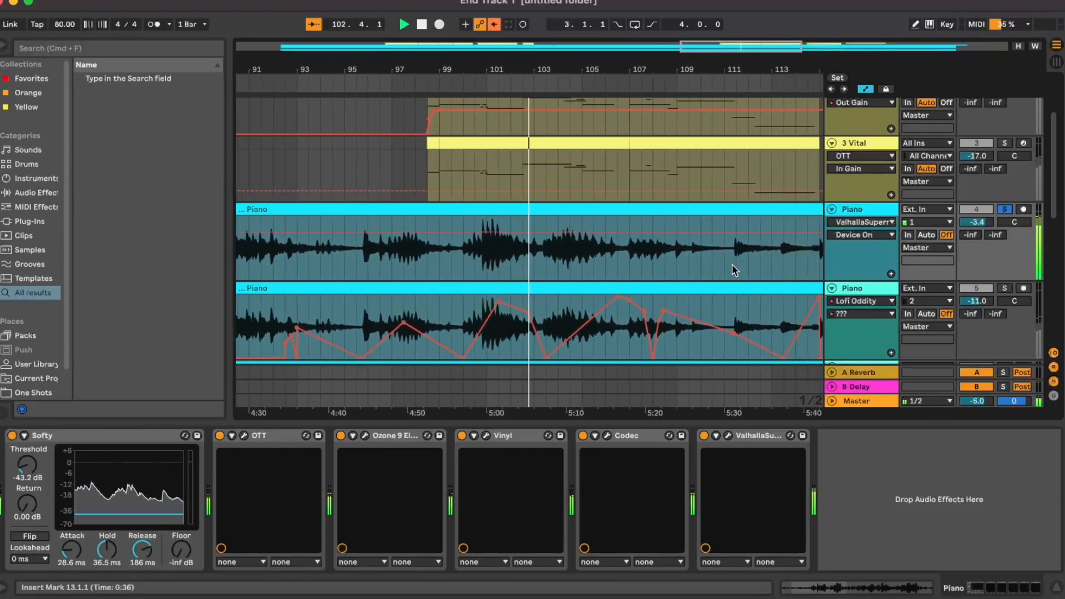
scroll(730, 265, "down", 3)
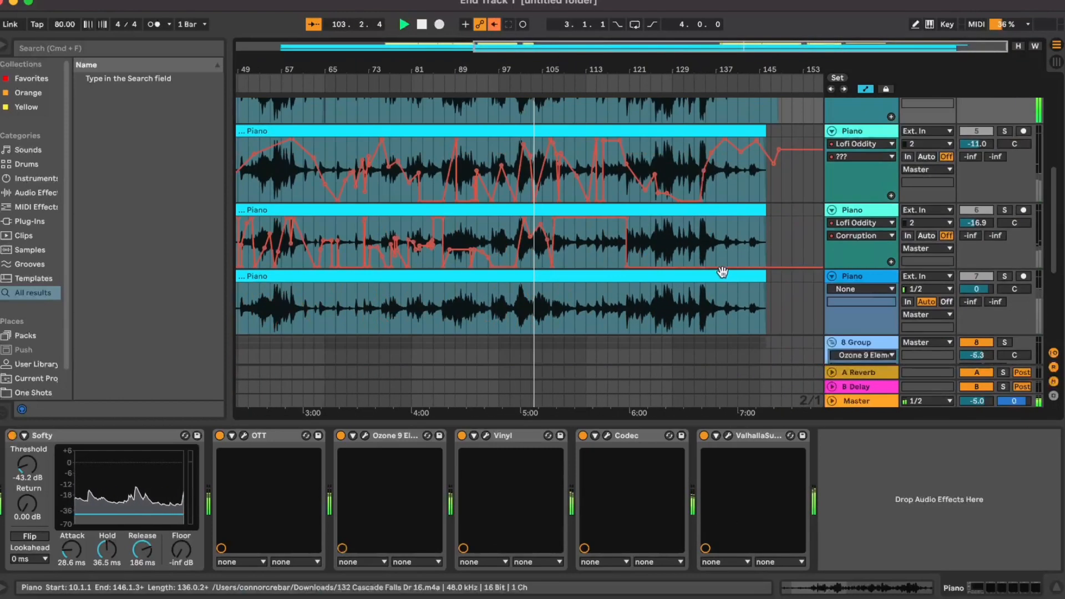
scroll(735, 171, "up", 2)
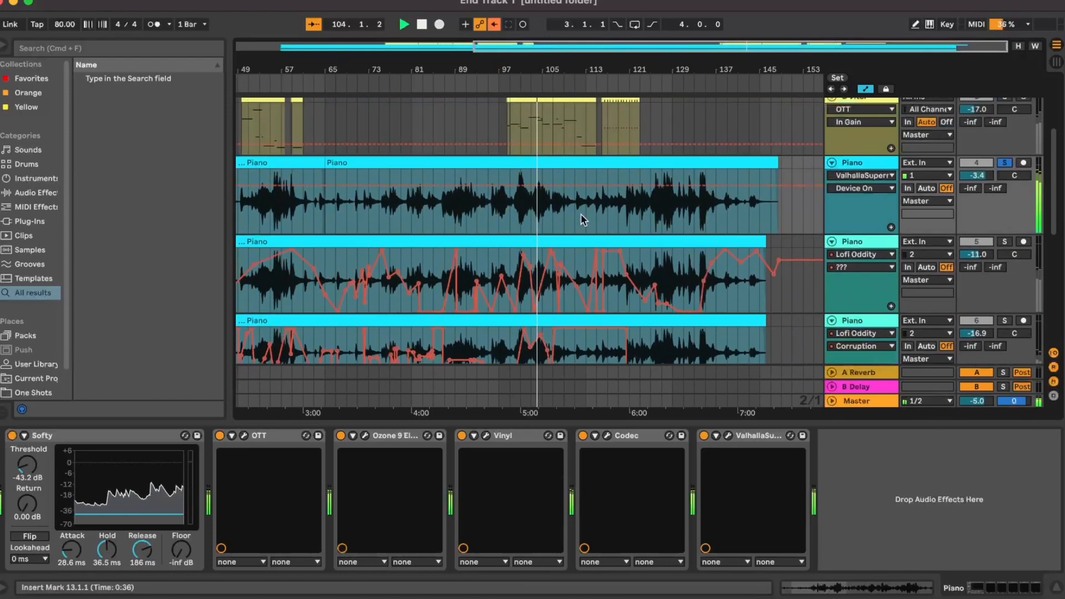
- Solo Piano track 5 and place the insert marker at bar 51 on its Lofi Oddity automation
scroll(532, 211, "down", 1)
scroll(530, 201, "up", 2)
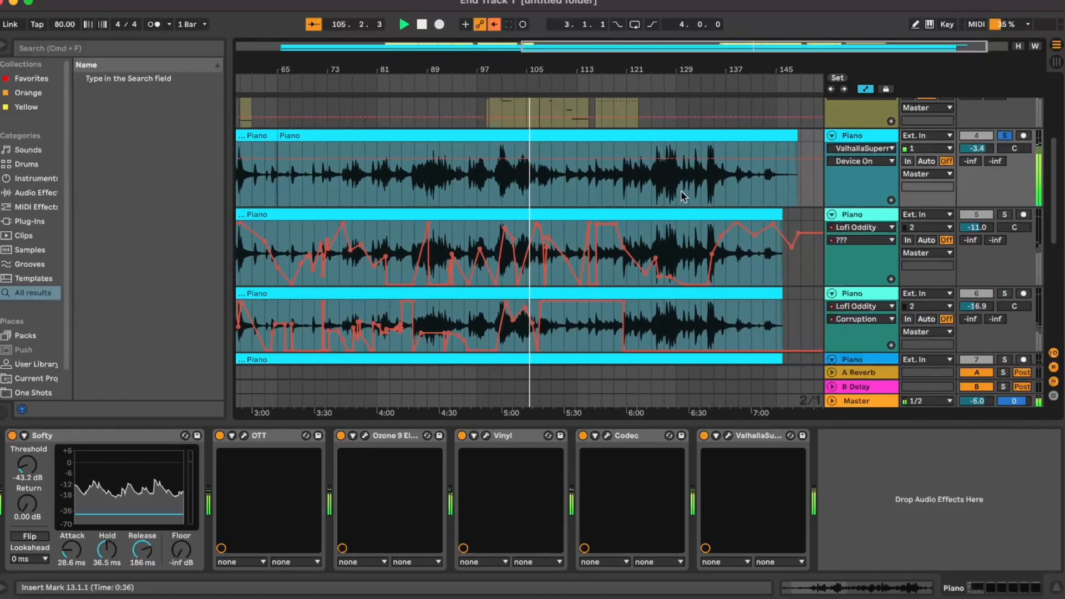
scroll(967, 166, "down", 1)
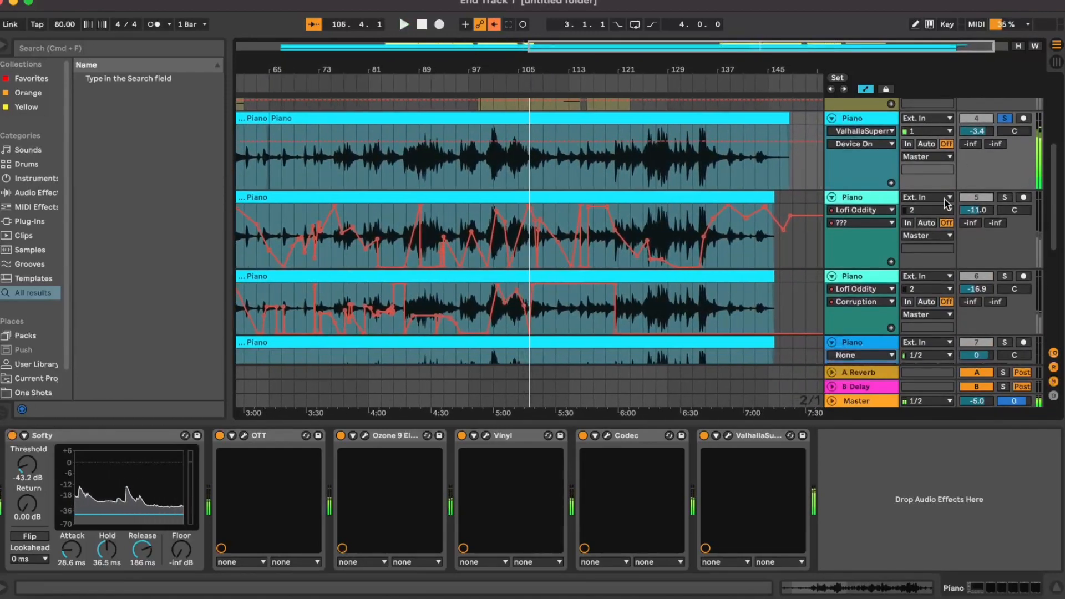
left_click(1004, 197)
scroll(660, 203, "down", 4)
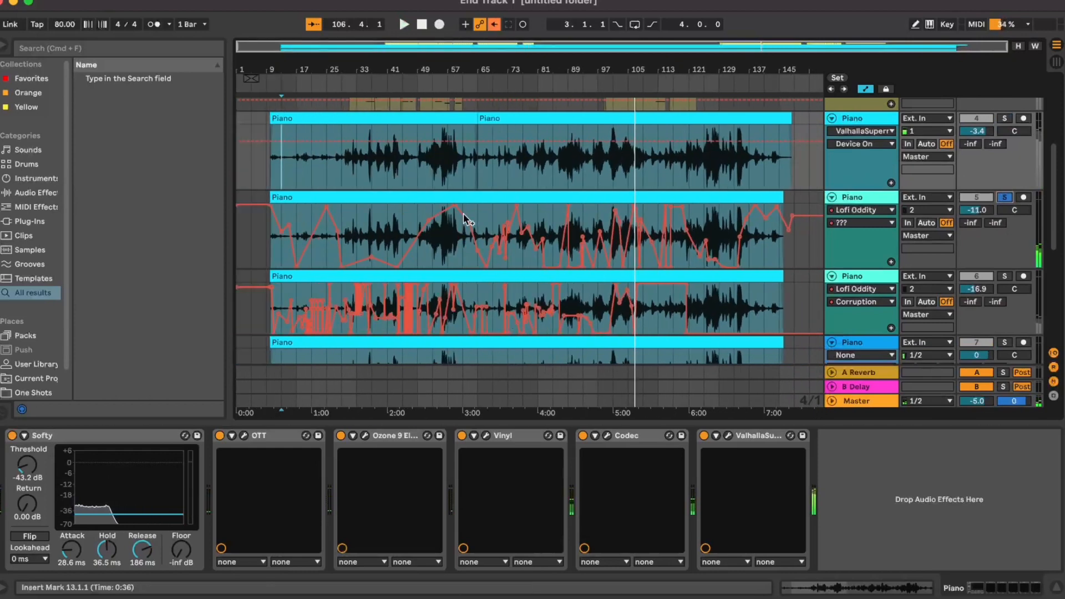
key("space")
left_click(408, 214)
scroll(406, 221, "up", 5)
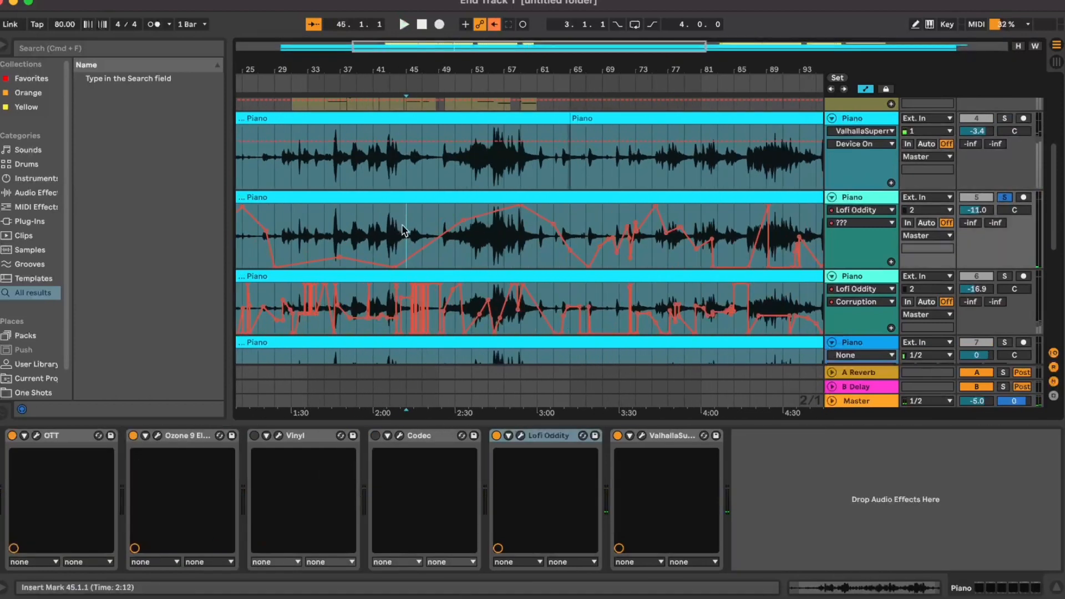
left_click(452, 211)
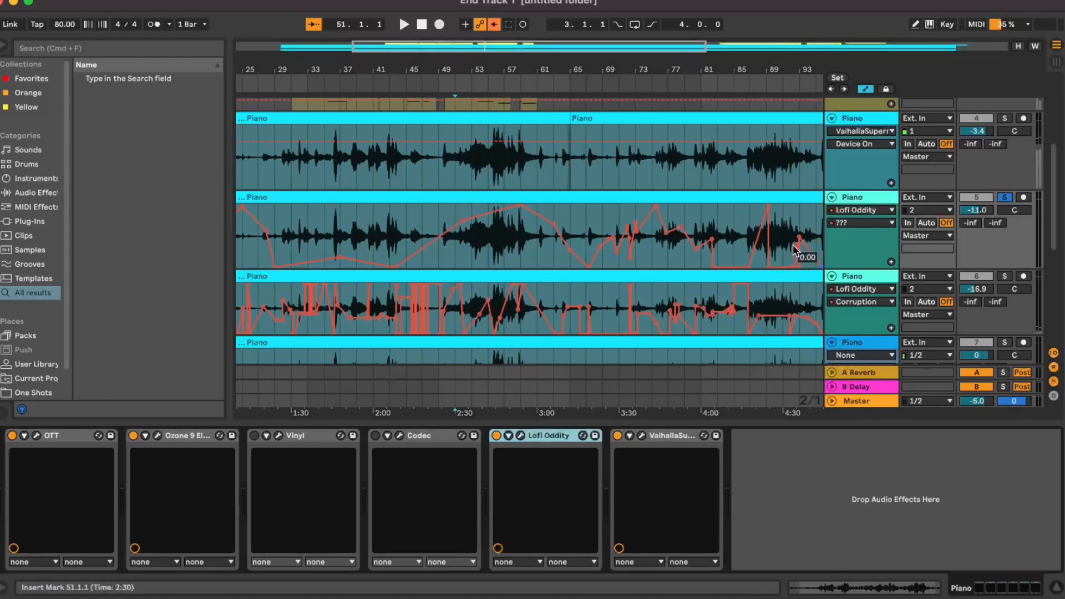
- Examine the Lofi Oddity plugin on Piano track 5, close its window, and play the track from bar 45
left_click(521, 436)
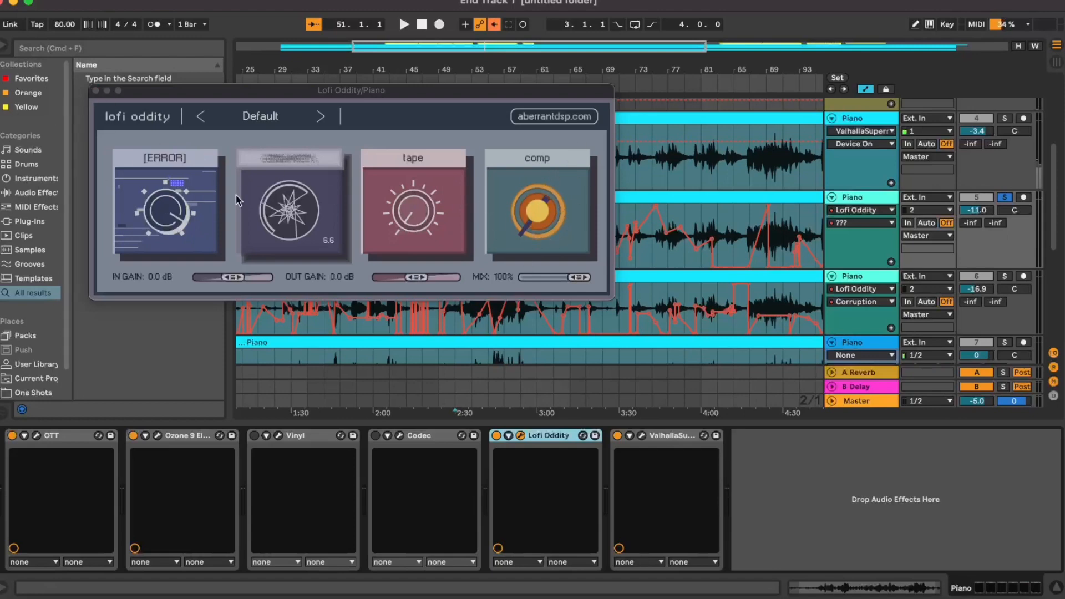
left_click(96, 90)
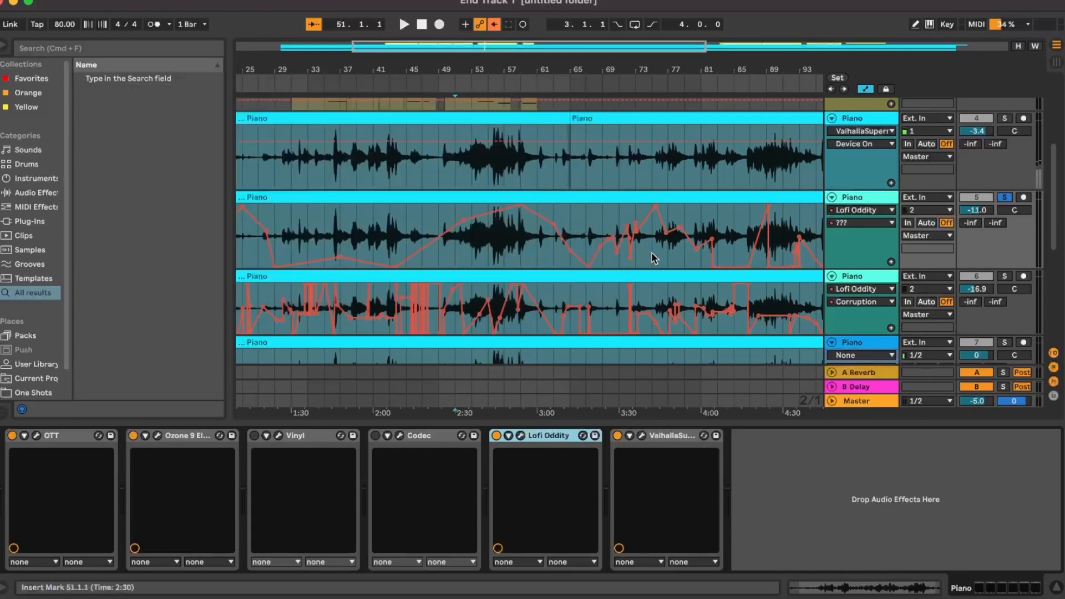
left_click(408, 232)
key("space")
scroll(528, 233, "up", 5)
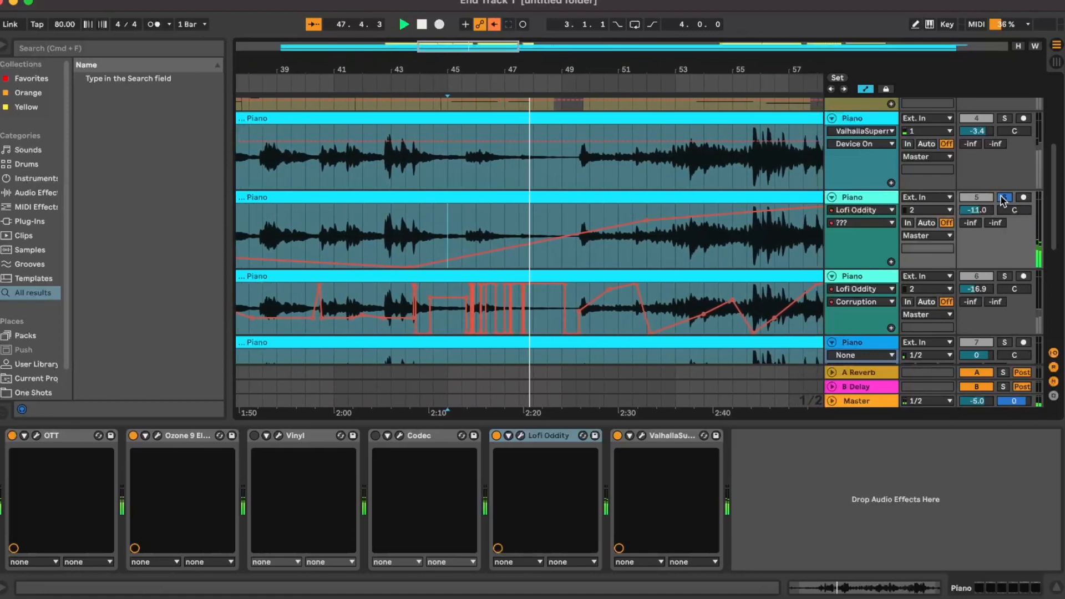
- Solo Piano track 6 and look over its effect chain, from the two Wobble Slow modulators to Slow & Steady and Shredder
left_click(1004, 276)
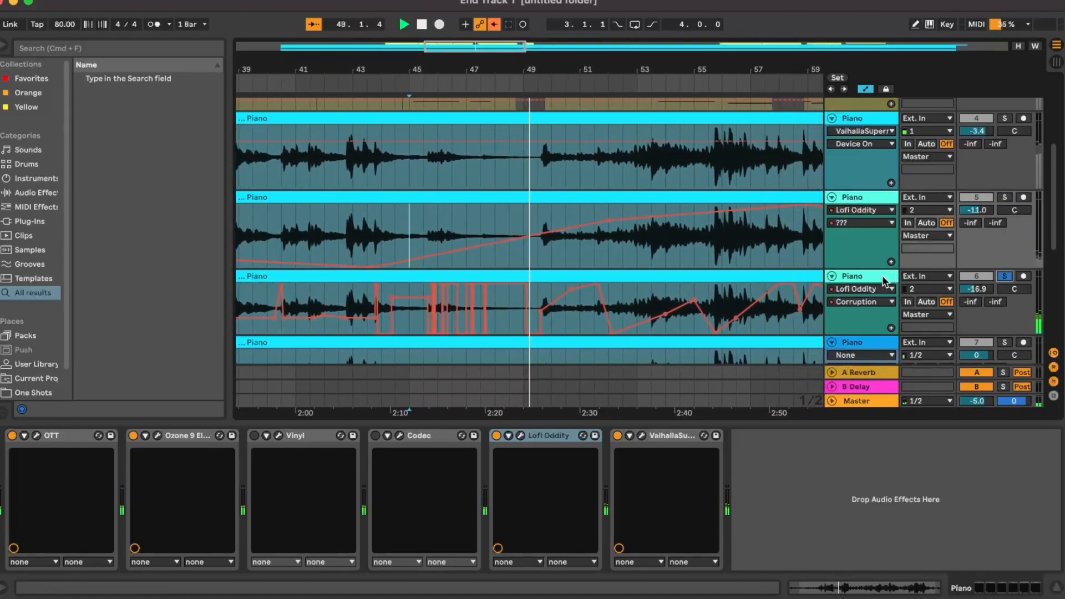
left_click(869, 275)
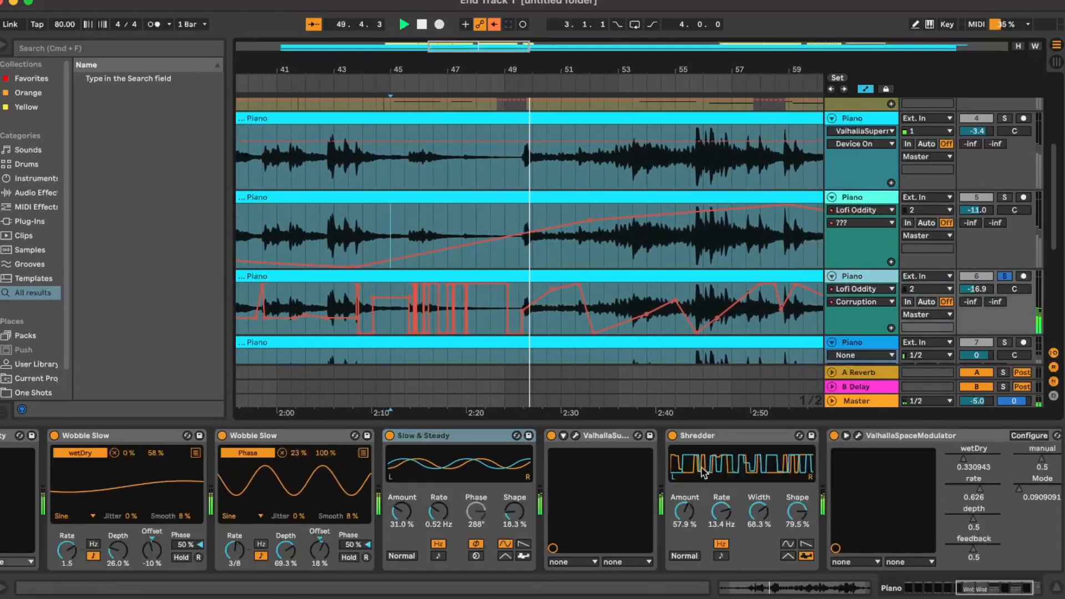
left_click_drag(994, 588, 973, 588)
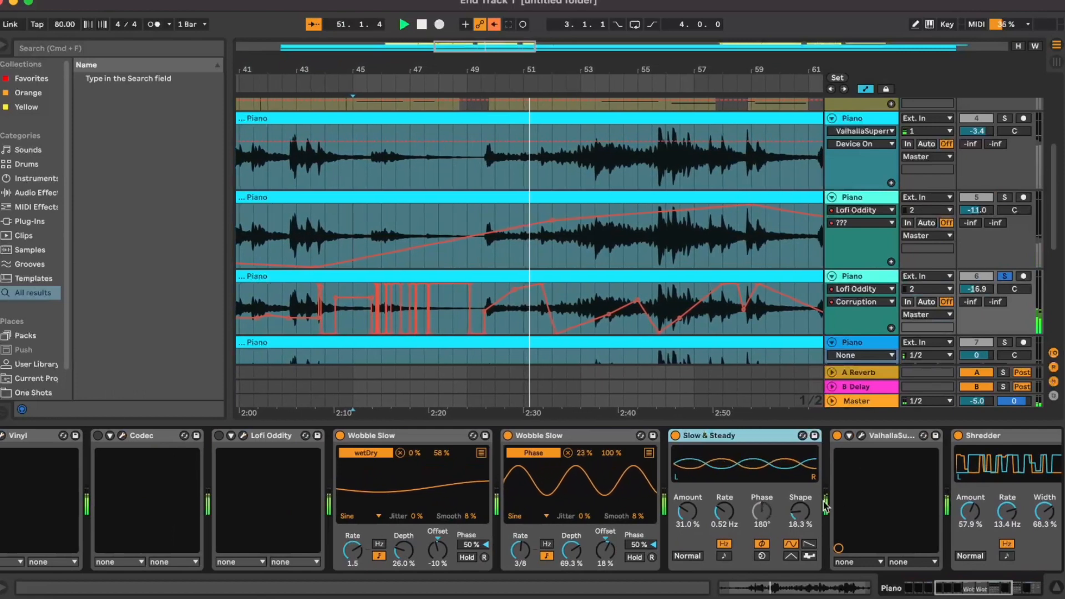
scroll(762, 512, "right", 3)
scroll(757, 516, "right", 1)
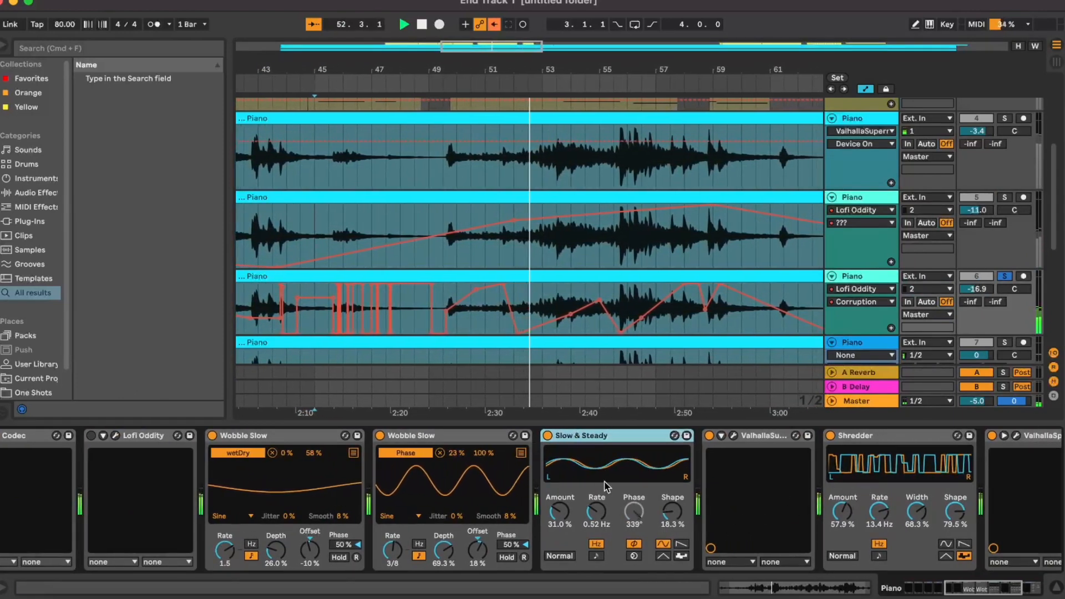
- Look over the Piano 7 and 8 Group tracks, and the early and late clips on the 2 Vital and 3 Vital tracks
scroll(937, 233, "down", 6)
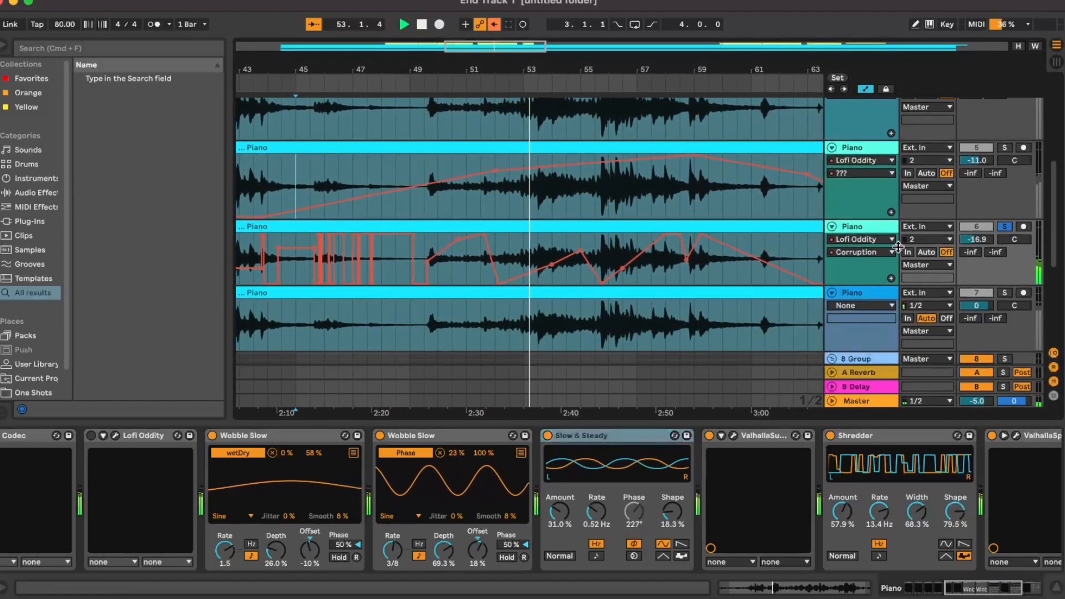
scroll(865, 227, "down", 2)
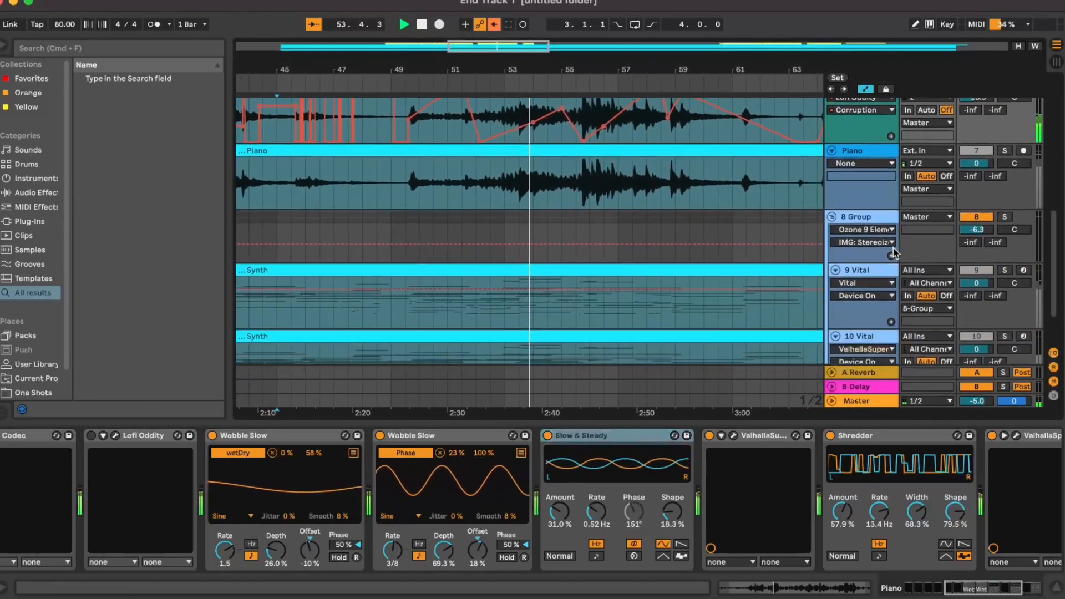
scroll(865, 183, "up", 10)
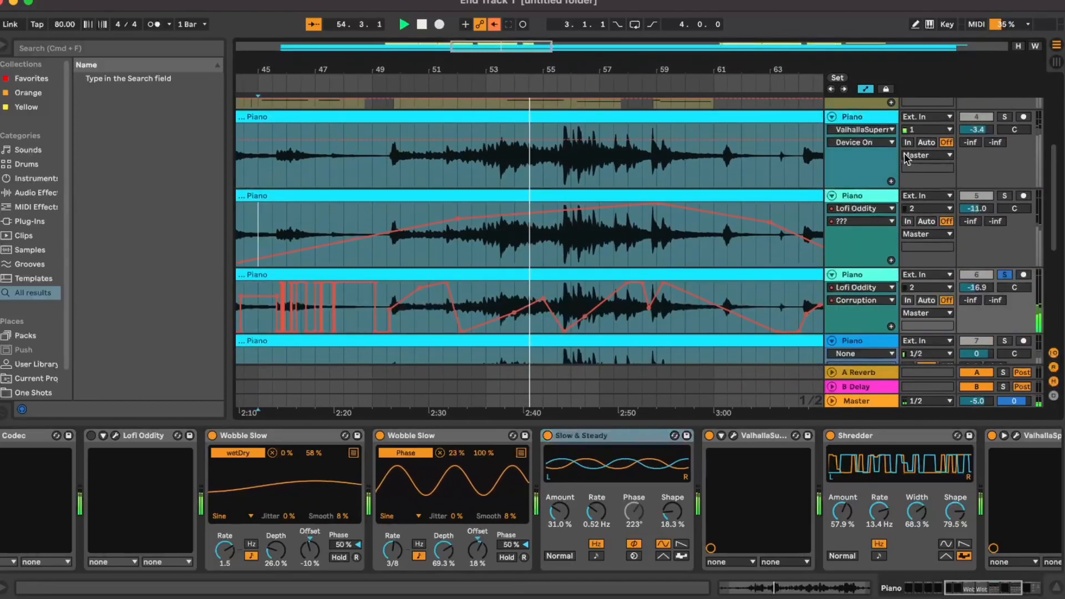
scroll(743, 169, "left", 10)
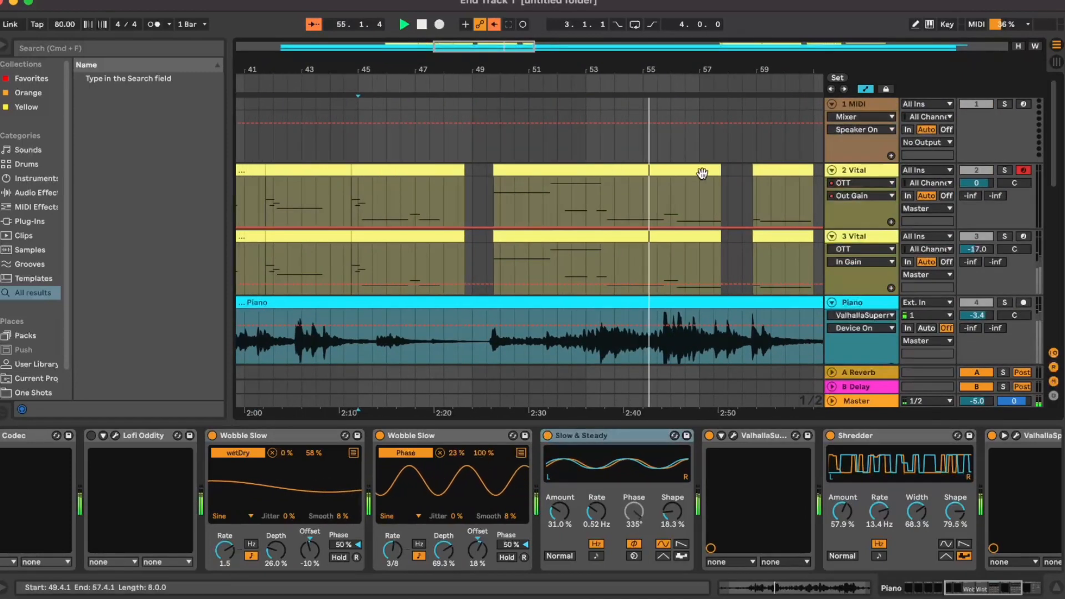
left_click(354, 200)
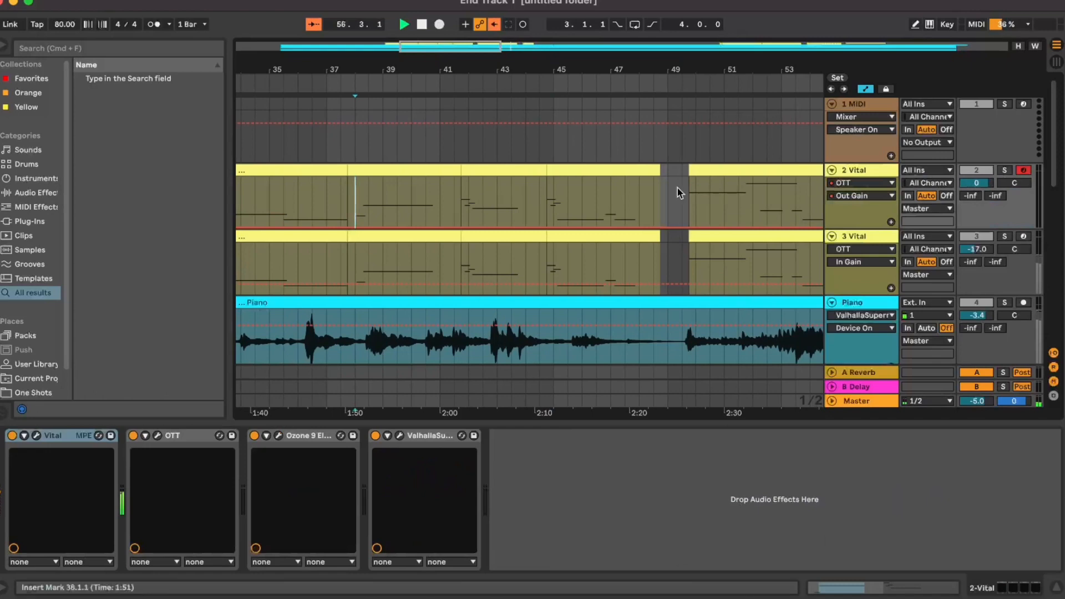
scroll(605, 189, "down", 6)
scroll(644, 192, "up", 4)
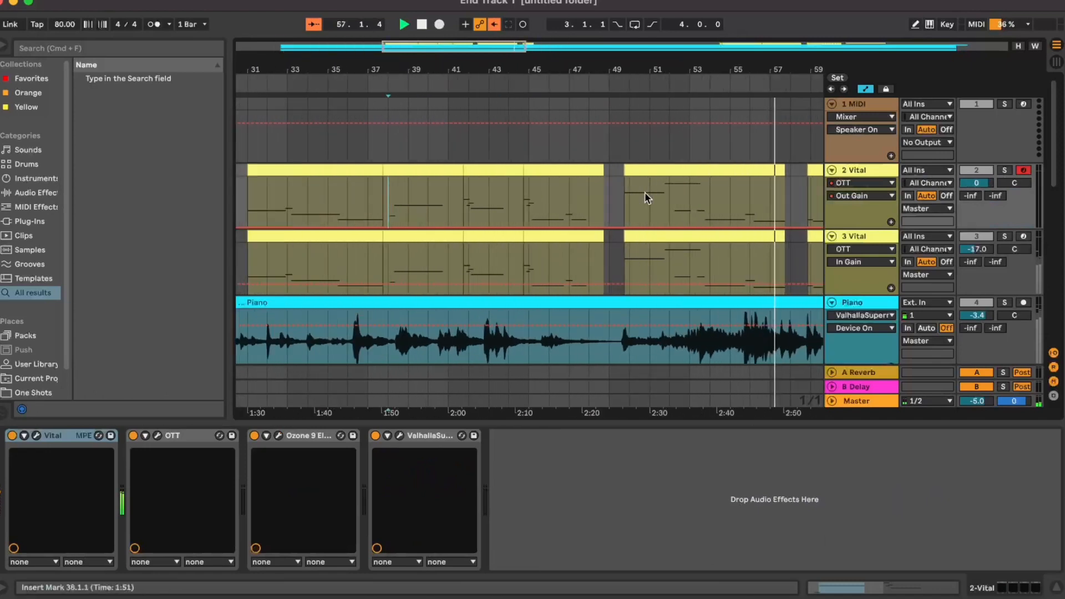
scroll(645, 194, "down", 5)
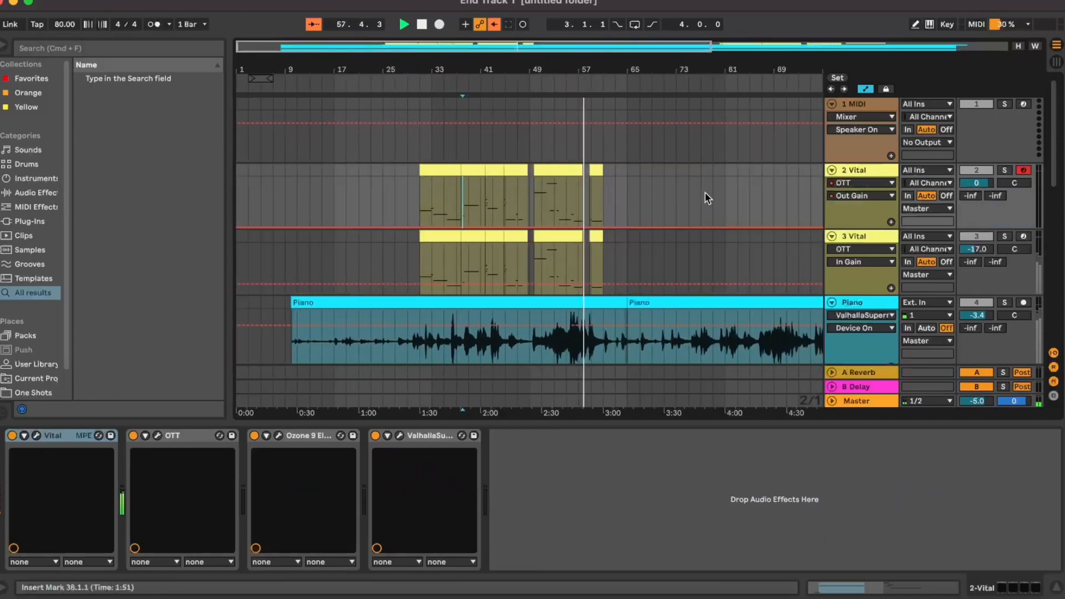
scroll(704, 193, "down", 3)
scroll(604, 181, "up", 6)
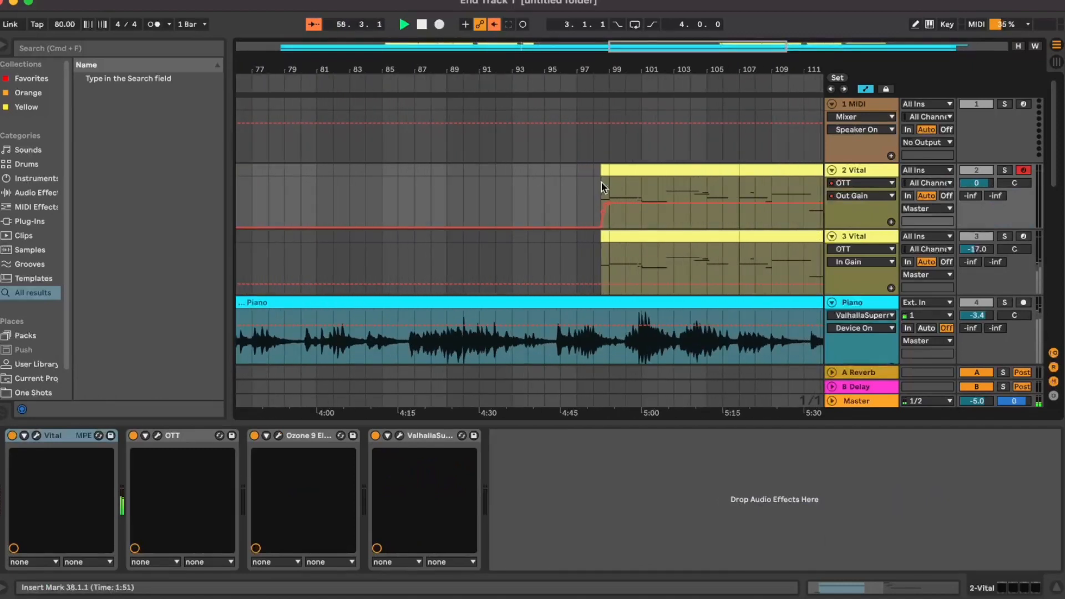
- Solo the 2 Vital track and place the insert marker at 98.3.1, the start of its late clip
left_click(600, 185)
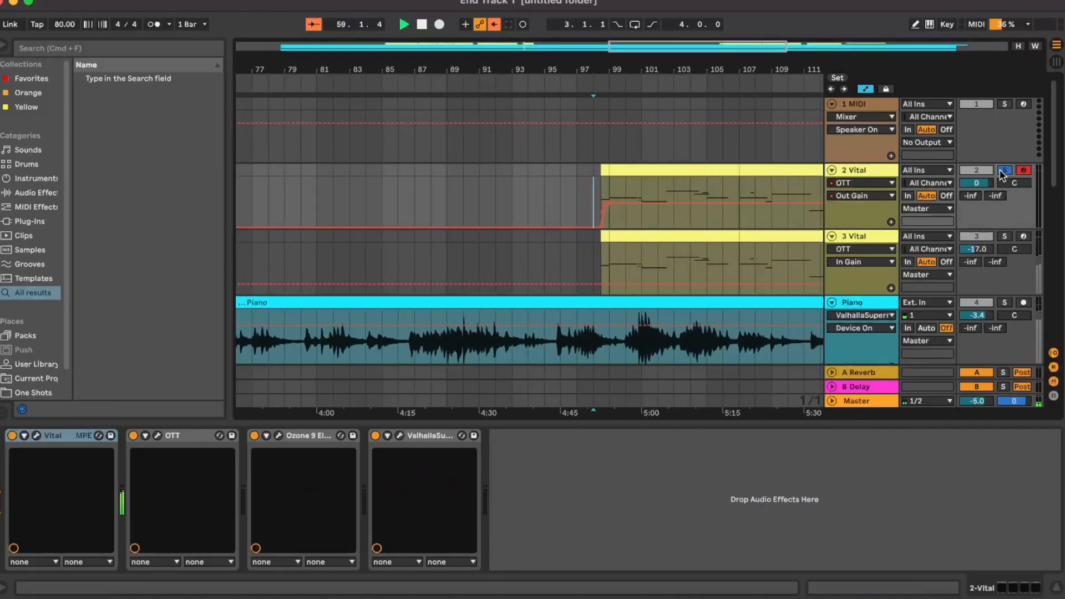
scroll(608, 191, "up", 4)
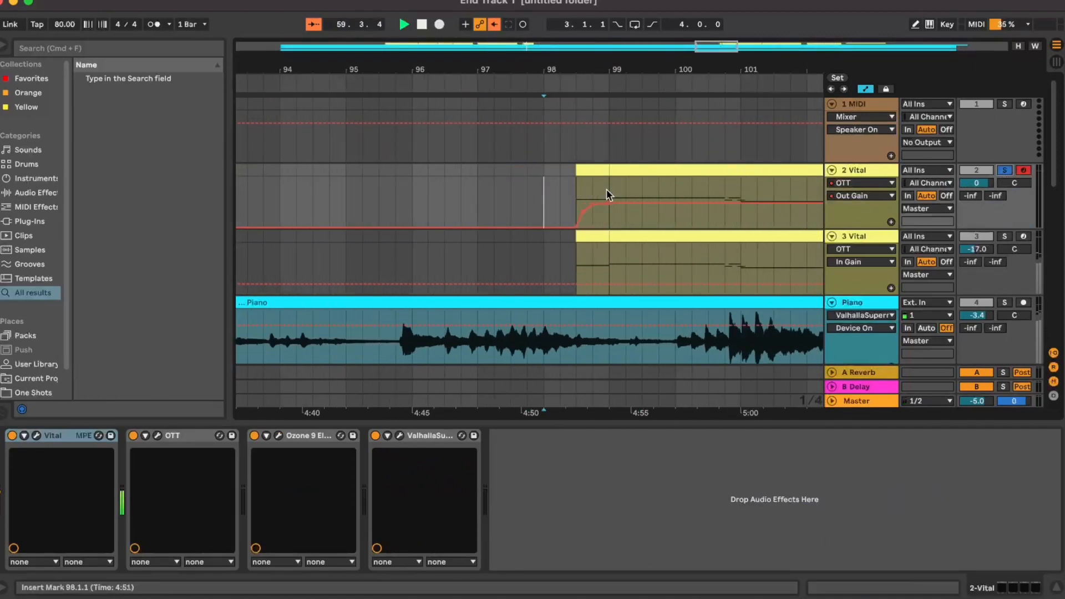
left_click(574, 185)
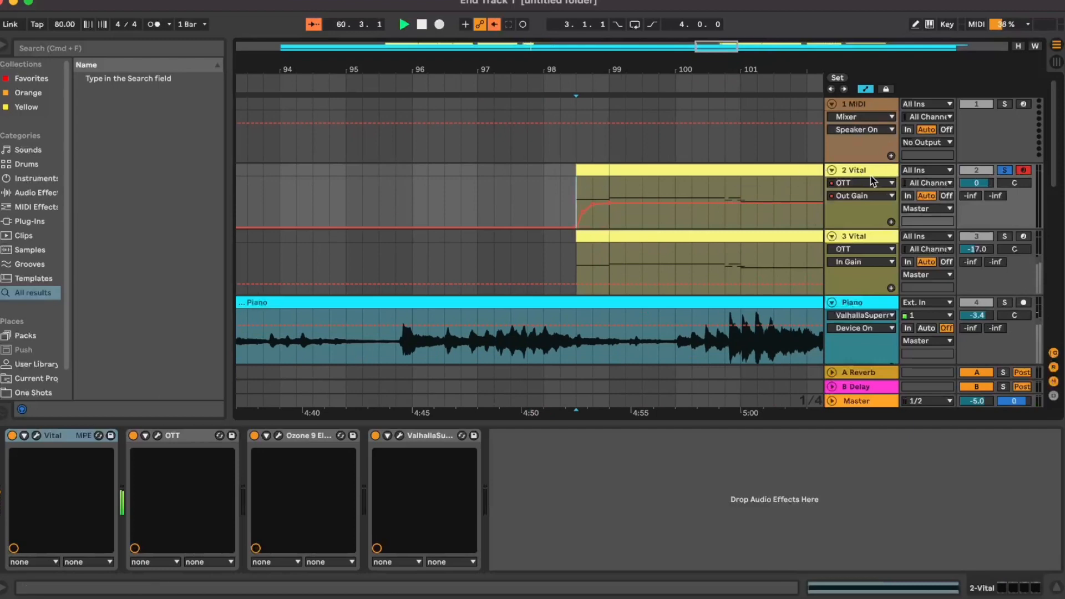
- Examine the Triangle thing patch in Vital on track 2 while it plays, including its Delay and Reverb effects, and close the plugin
left_click(36, 436)
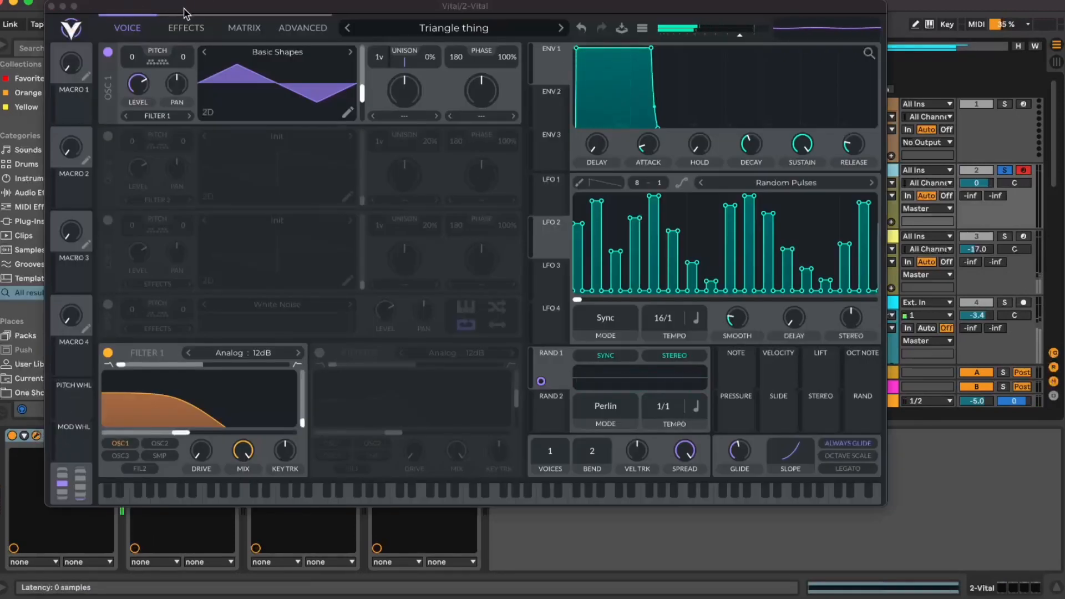
left_click_drag(188, 10, 271, 35)
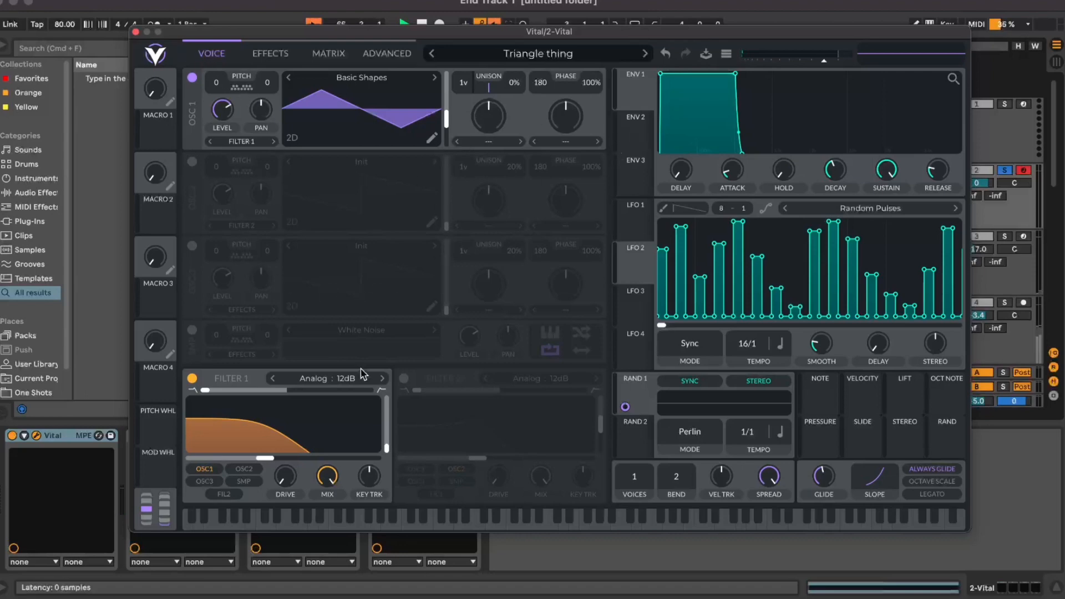
left_click(137, 32)
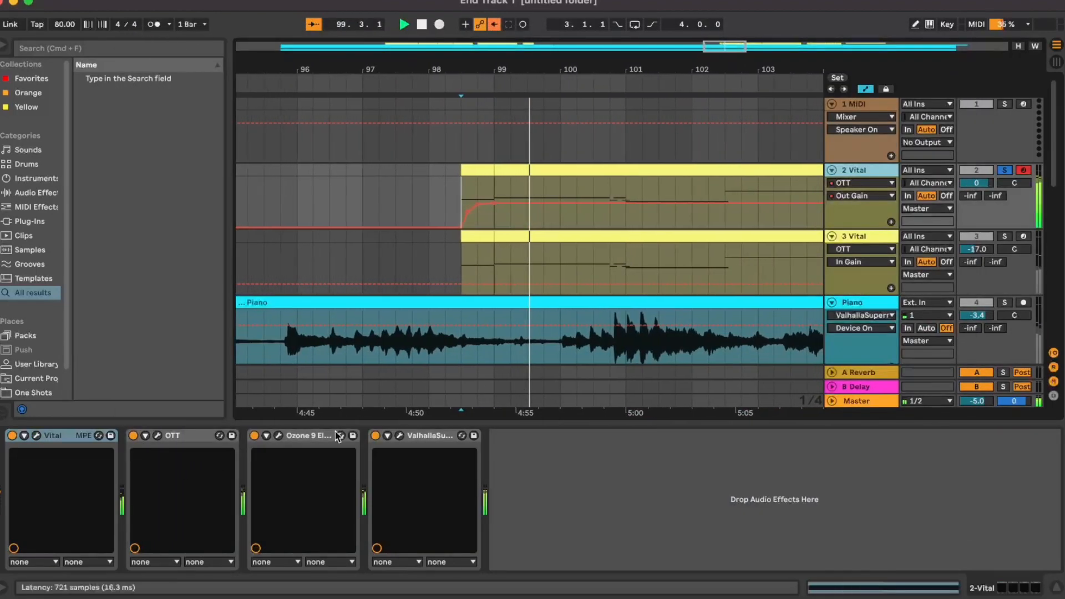
left_click(36, 436)
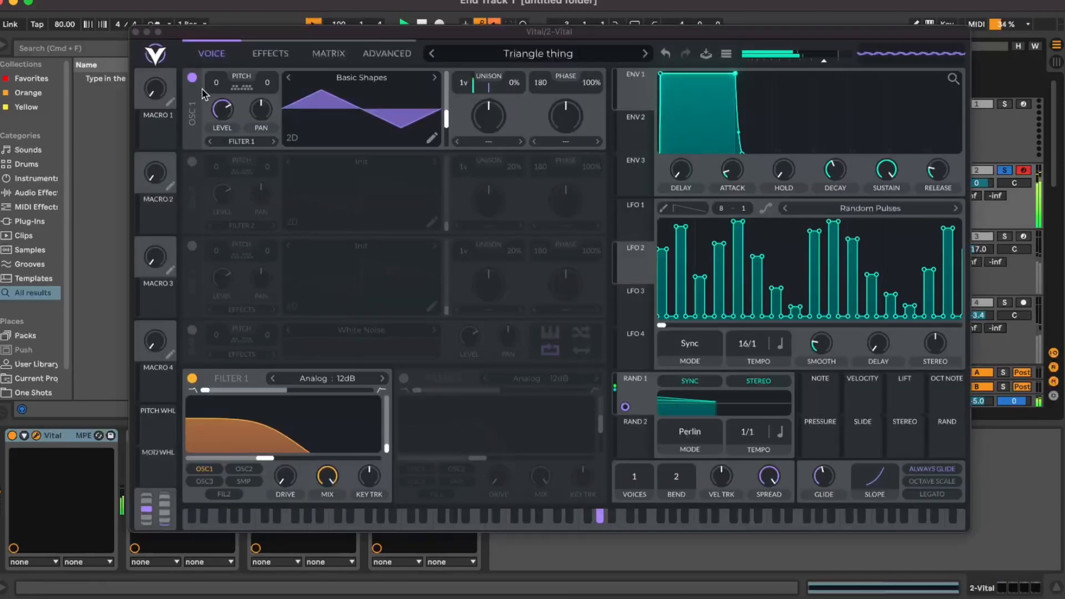
left_click(271, 54)
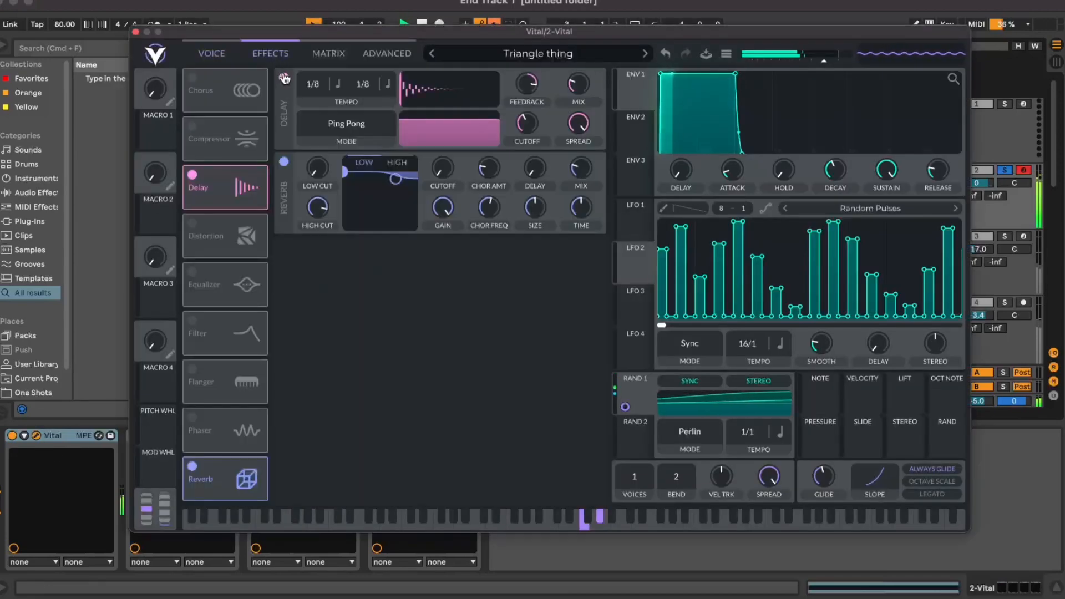
left_click(211, 53)
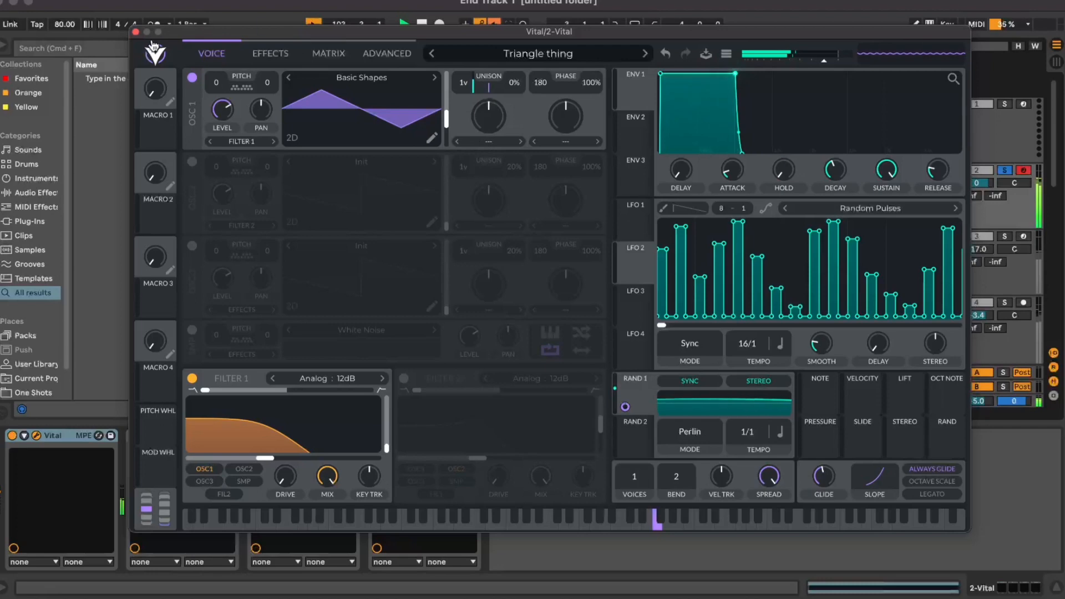
left_click(135, 32)
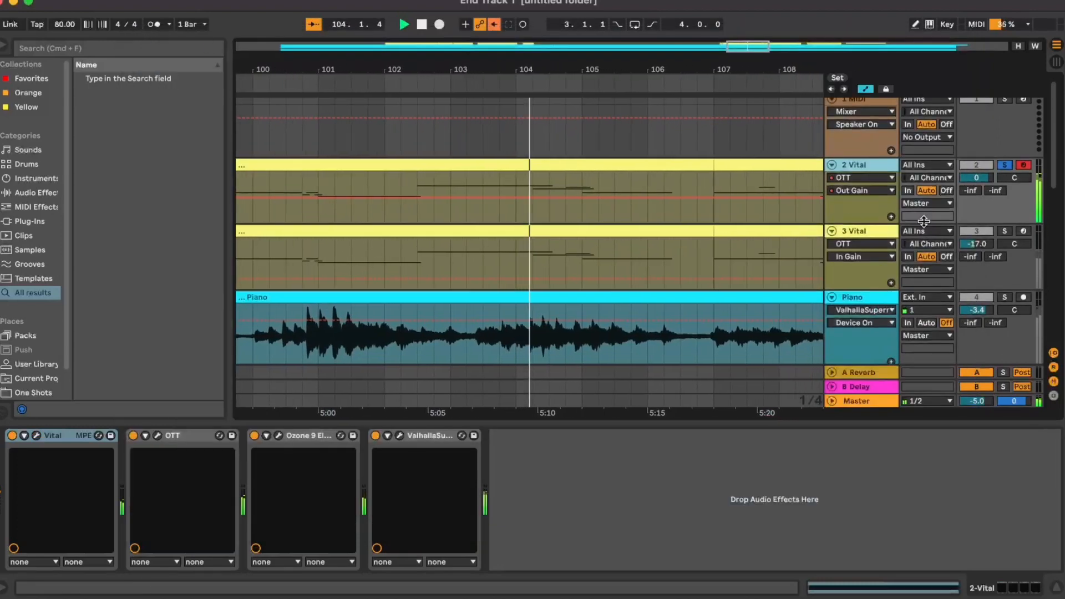
- Solo the 3 Vital track, show its device chain, and examine its glide square patch in Vital before closing the plugin
left_click(1004, 231)
left_click(889, 243)
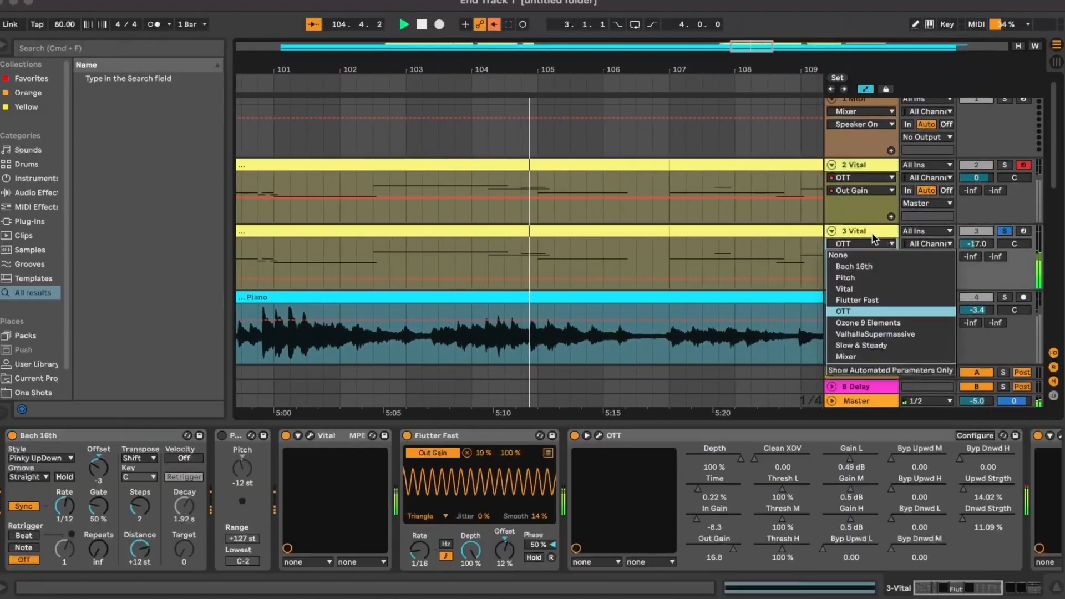
left_click(866, 234)
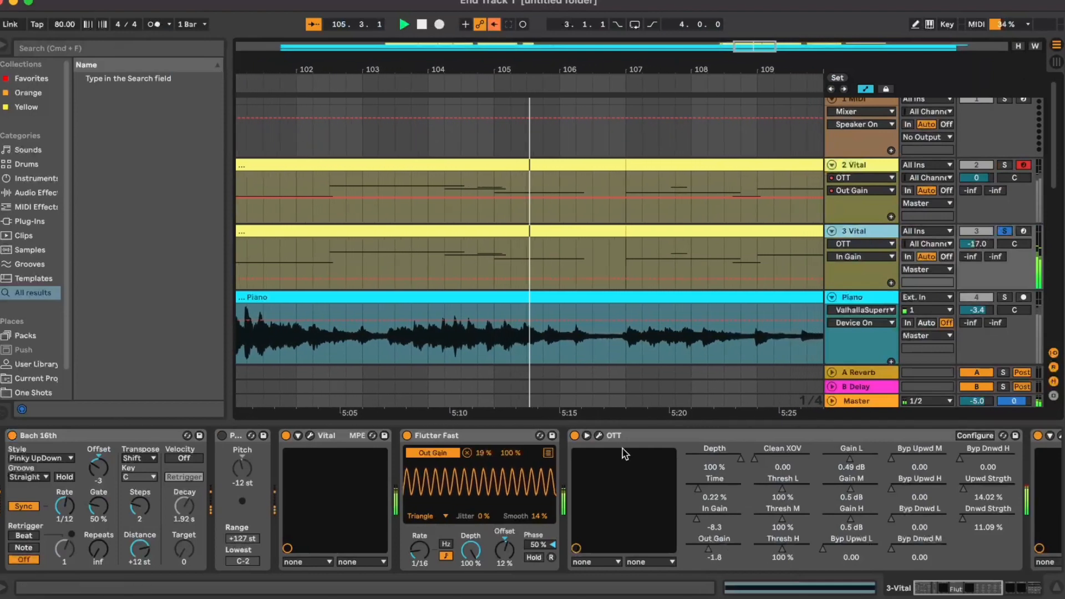
left_click(311, 436)
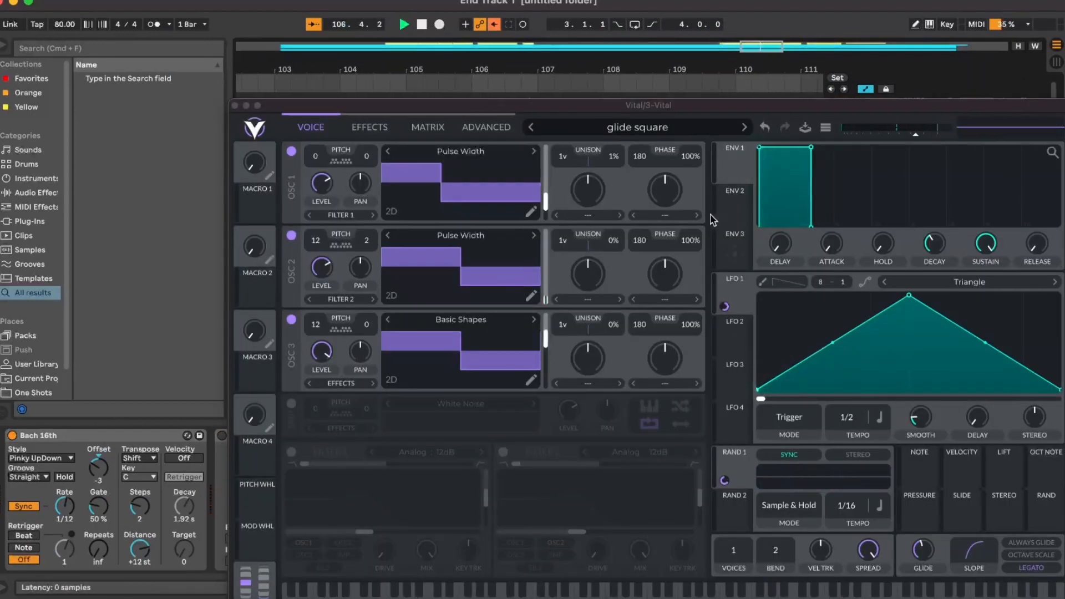
left_click(235, 106)
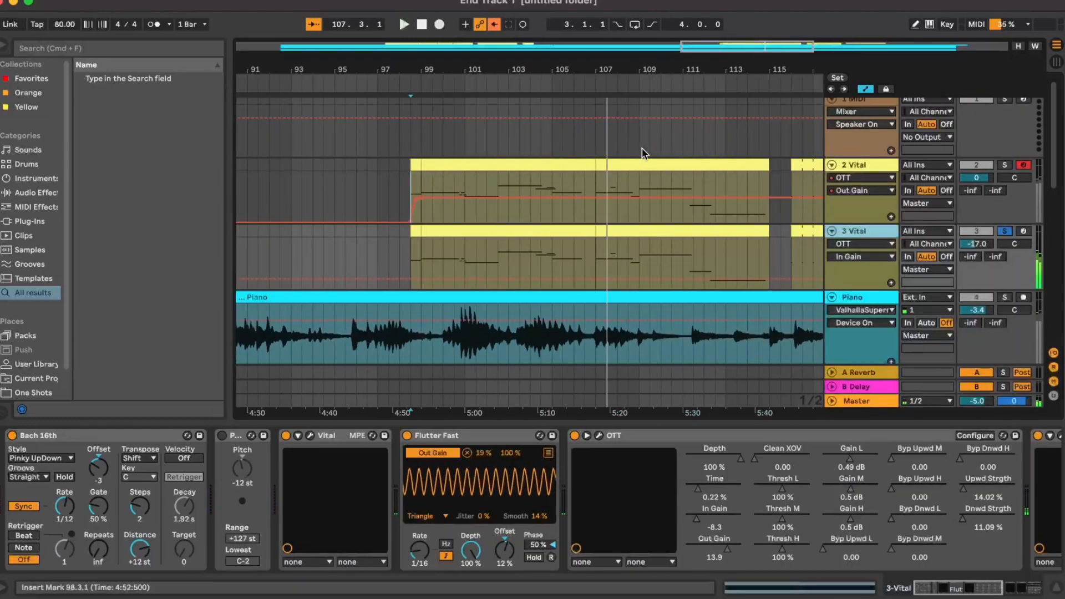
scroll(643, 224, "down", 3)
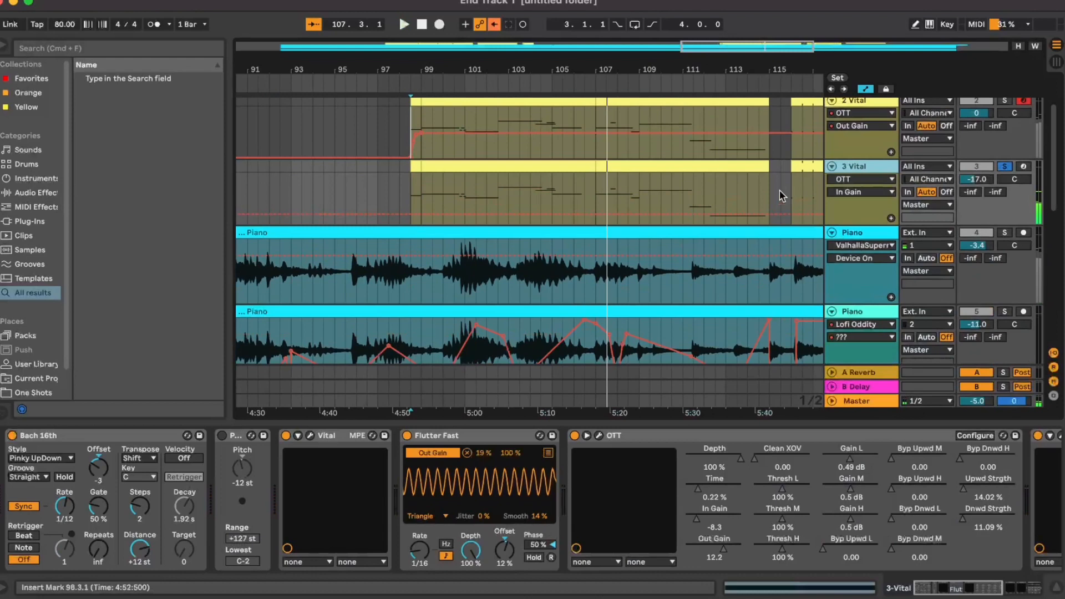
- Duplicate the 3 Vital track, solo the copy and play it from 98.3.1, the start of its late clip
right_click(863, 166)
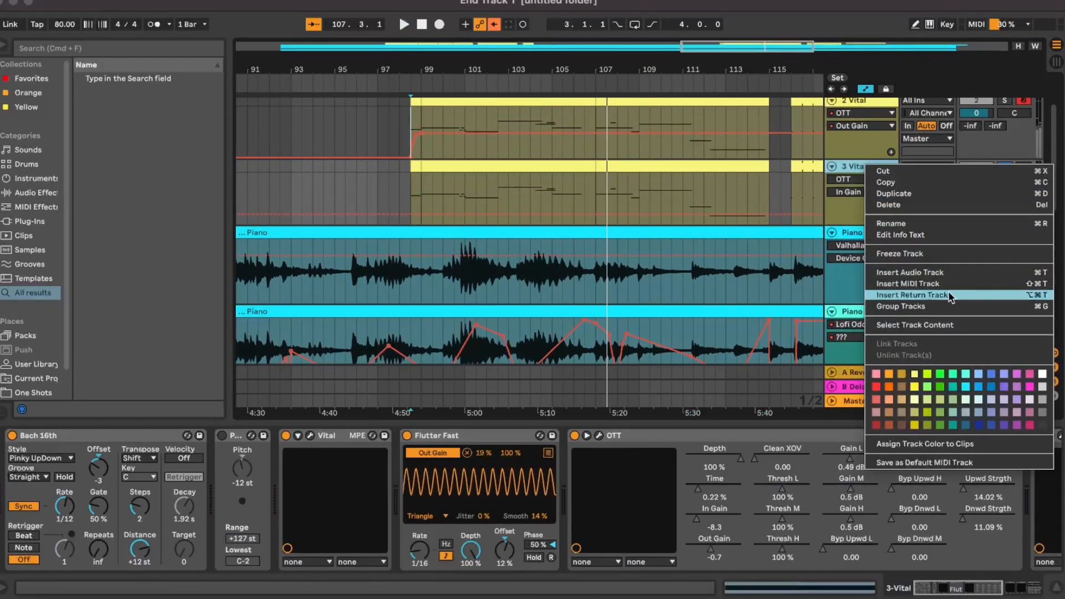
left_click(875, 193)
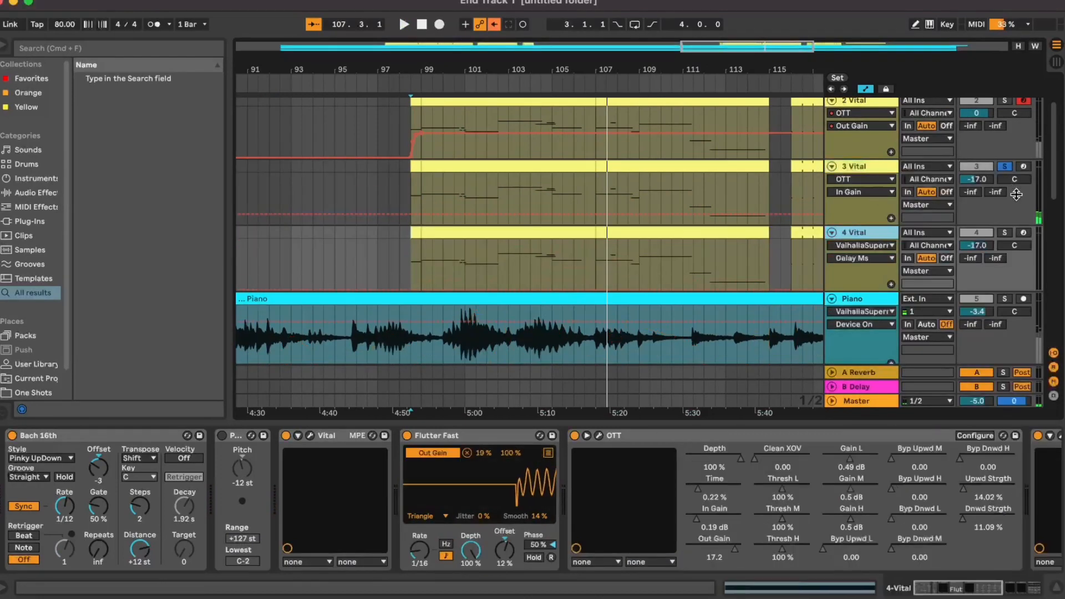
key("space")
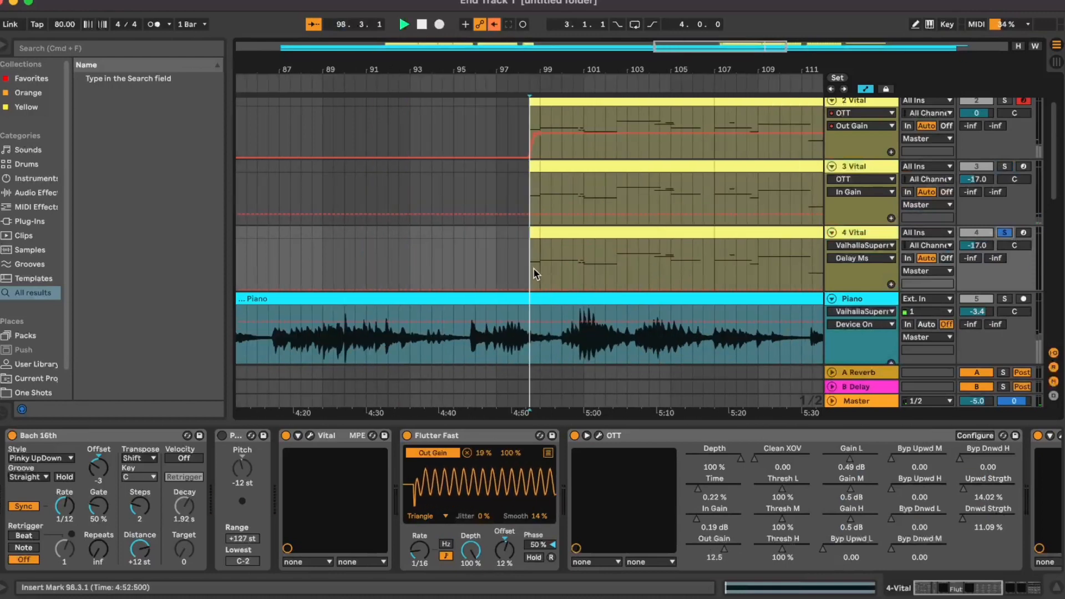
- Open Vital on the duplicated track and load the Squarewave Flood preset from its preset browser
left_click(310, 436)
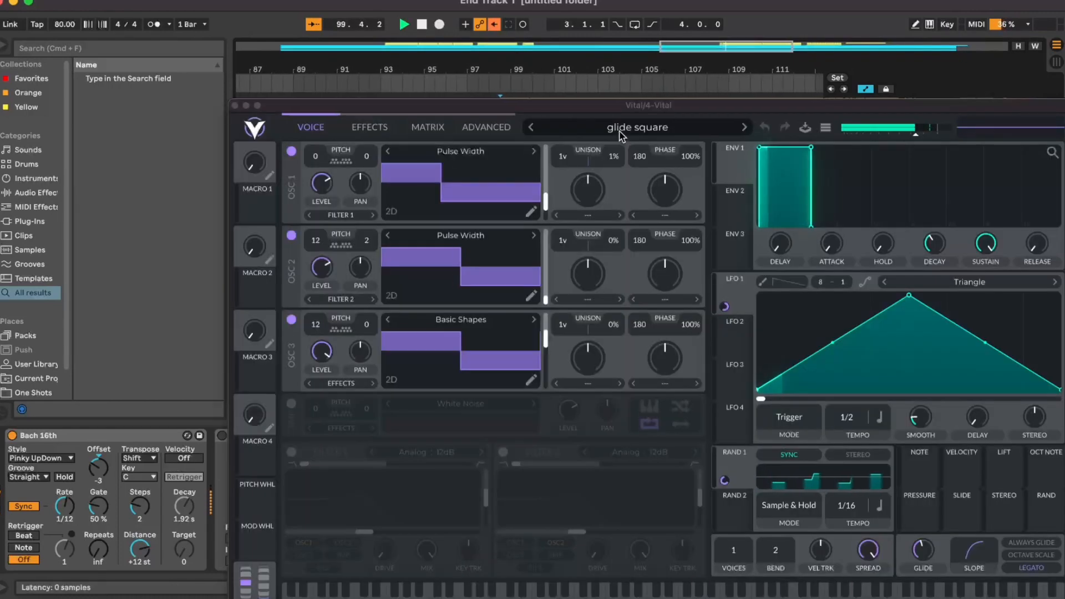
left_click(621, 133)
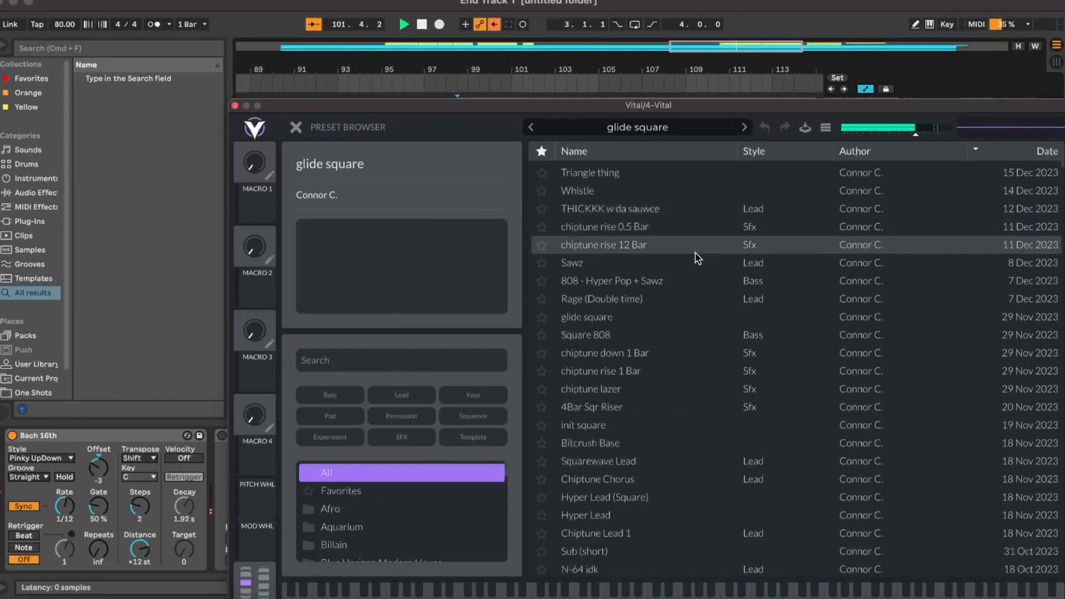
scroll(688, 256, "down", 1)
scroll(688, 257, "down", 5)
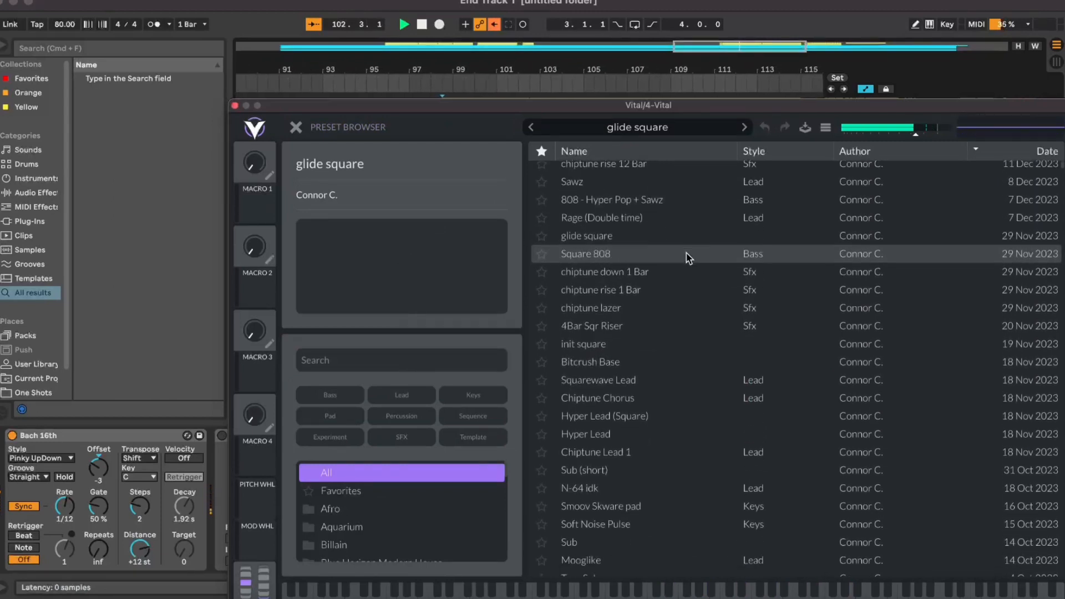
scroll(688, 258, "down", 1)
scroll(694, 407, "down", 2)
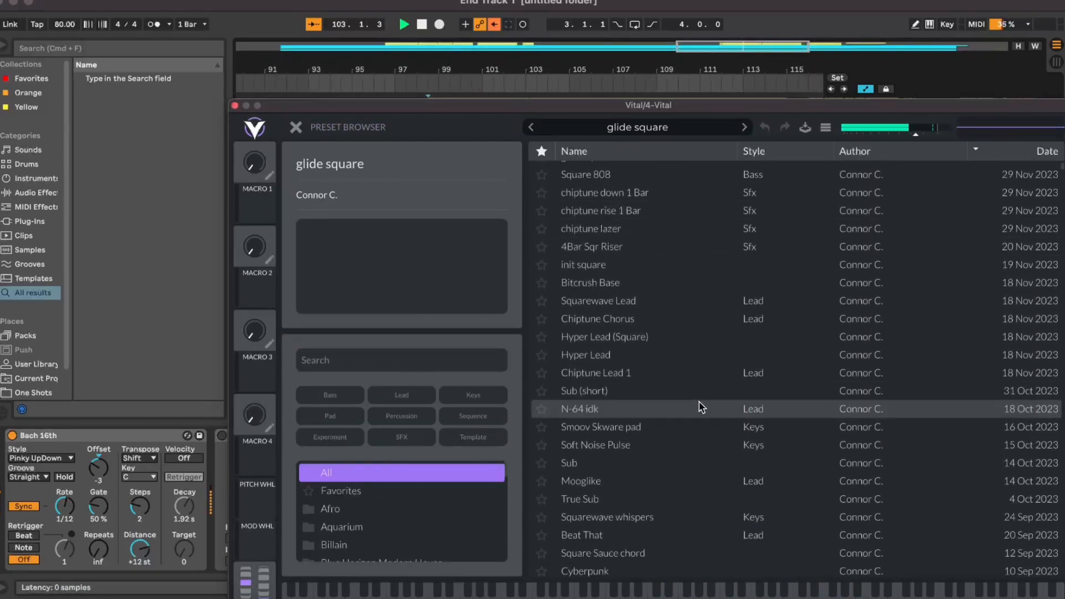
scroll(700, 407, "down", 5)
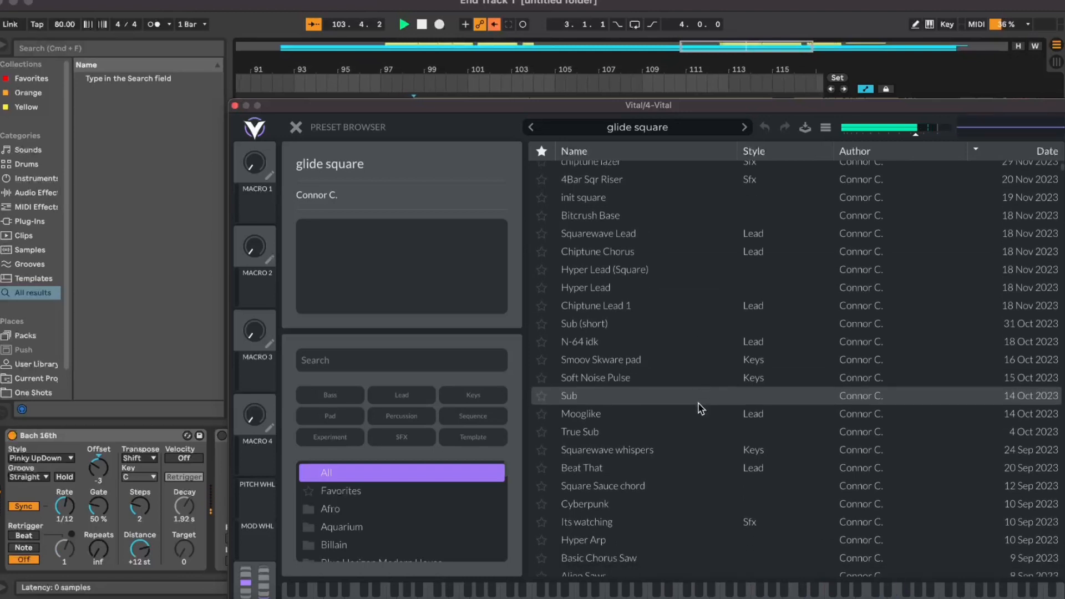
scroll(703, 423, "down", 4)
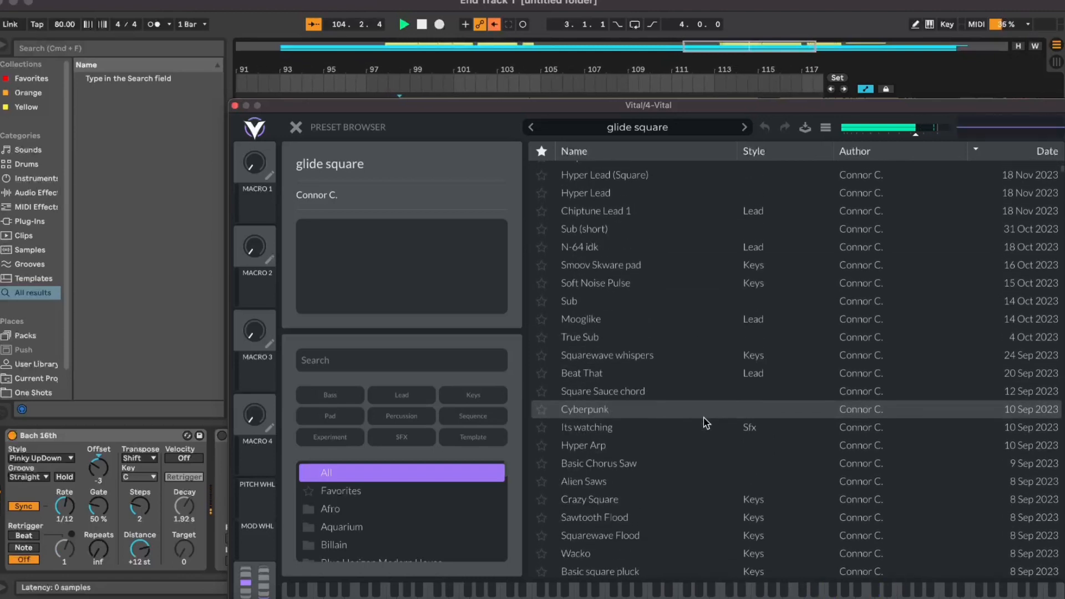
scroll(751, 515, "down", 6)
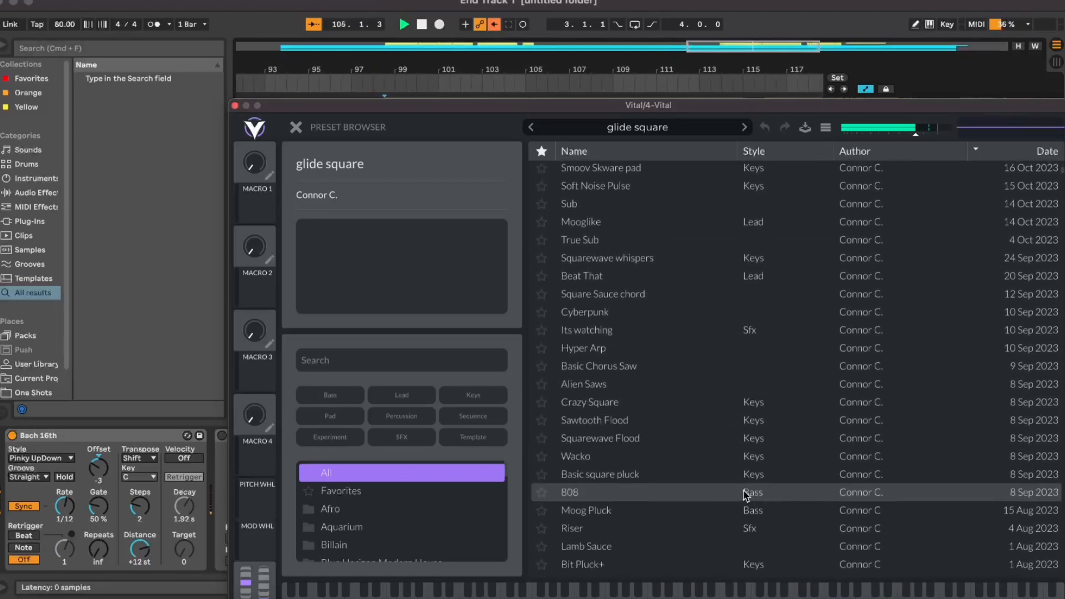
scroll(738, 441, "down", 4)
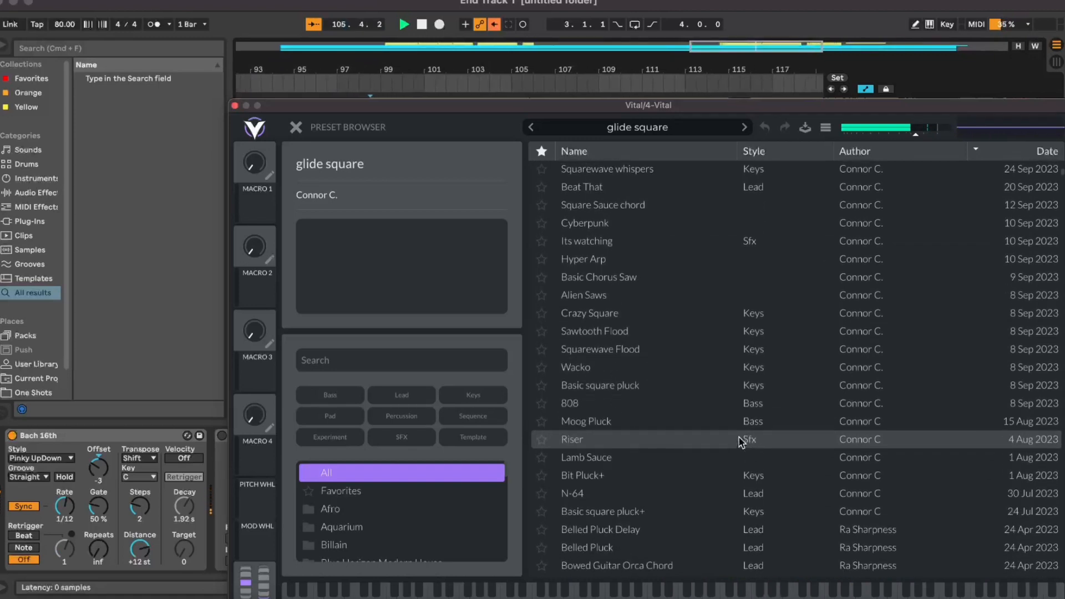
scroll(742, 555, "down", 1)
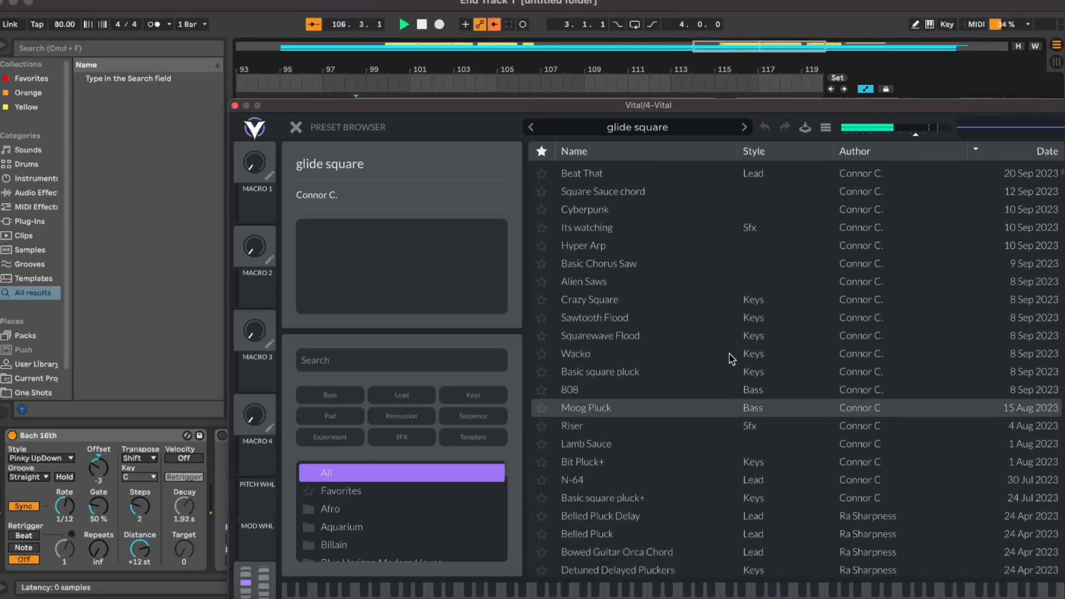
scroll(731, 358, "up", 2)
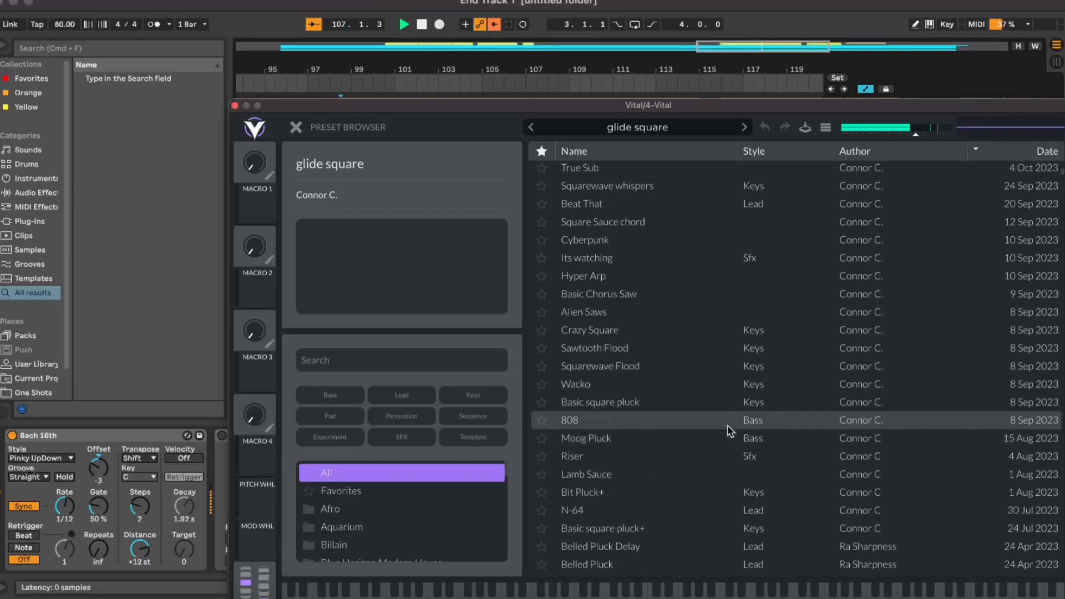
scroll(730, 388, "up", 1)
left_click(731, 377)
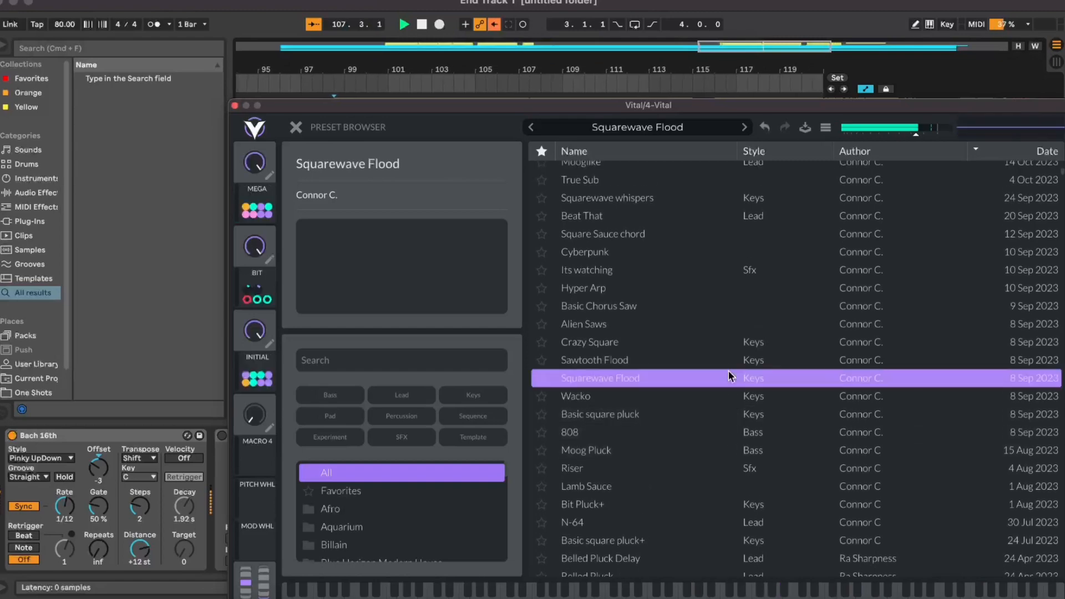
- Examine the Squarewave Flood patch's oscillators, filters and modulation while it plays on the duplicated track, and close the plugin
left_click(617, 127)
left_click(617, 127)
left_click(616, 129)
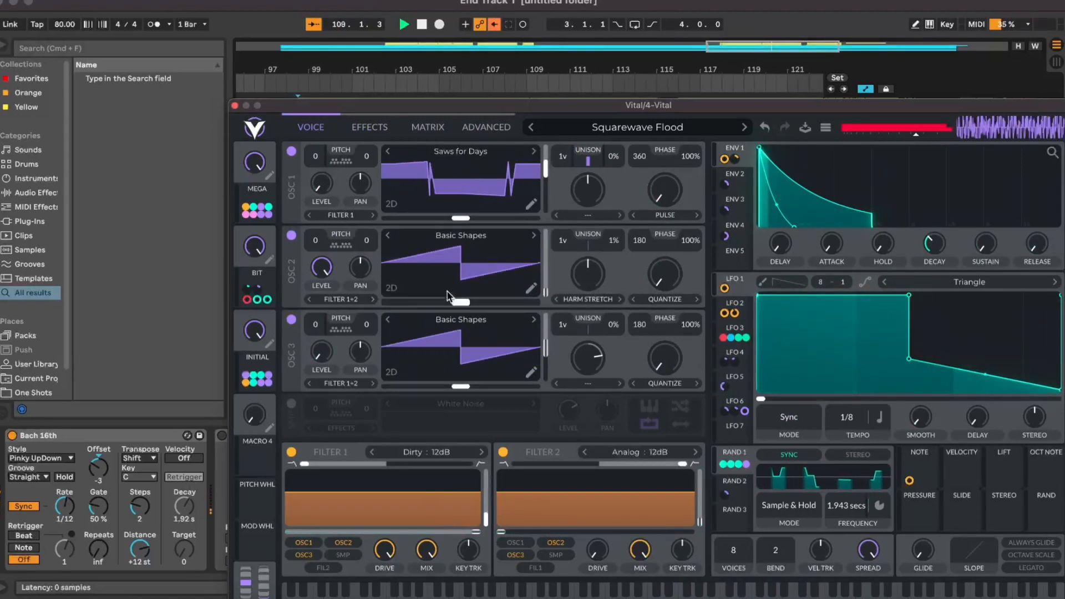
left_click(235, 106)
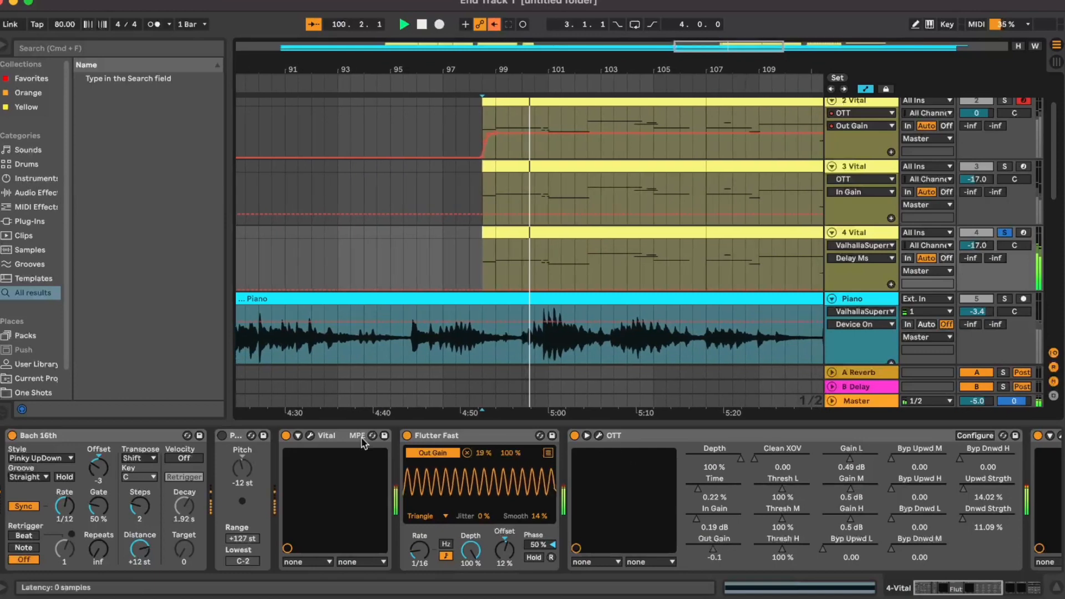
left_click(311, 435)
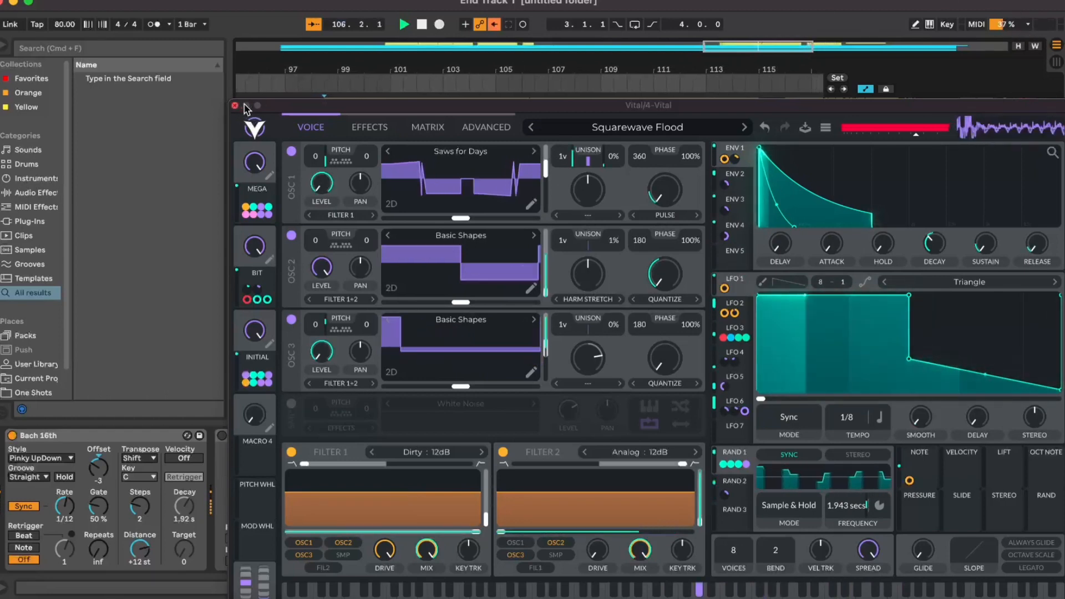
left_click(235, 106)
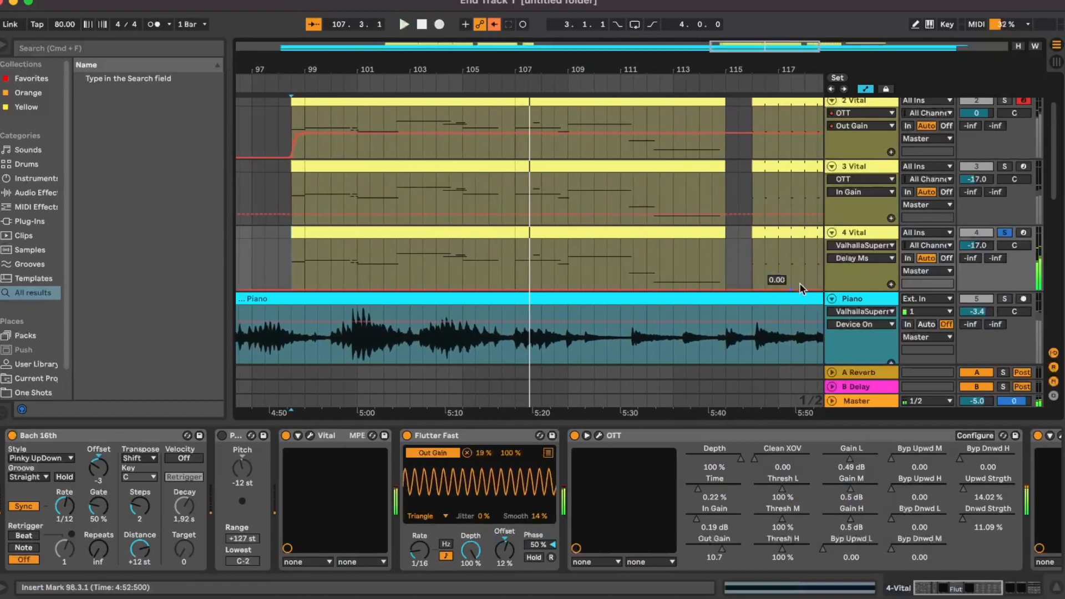
- Delete the duplicated 4 Vital track
right_click(865, 236)
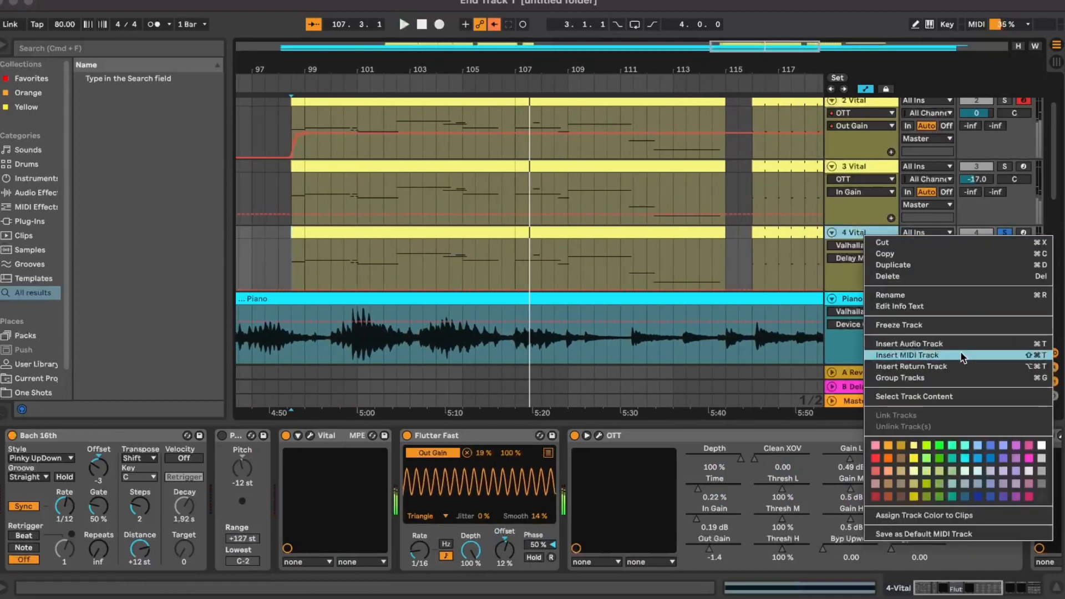
left_click(911, 276)
- Place the insert marker at 10.1.1, the start of the Piano clips, and play the full arrangement through to its end
scroll(693, 208, "down", 10)
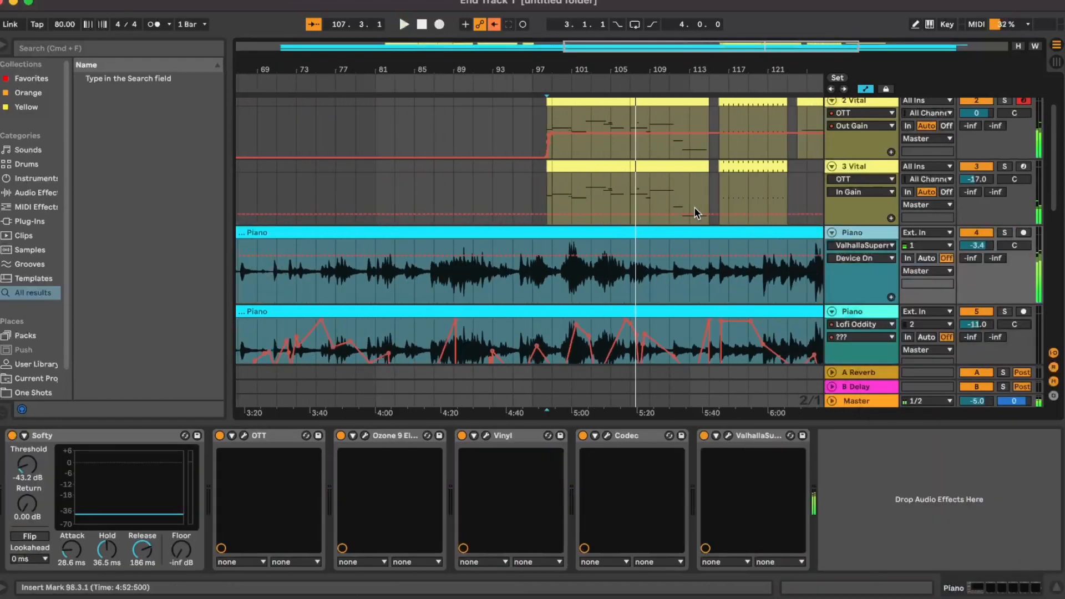
scroll(247, 184, "up", 10)
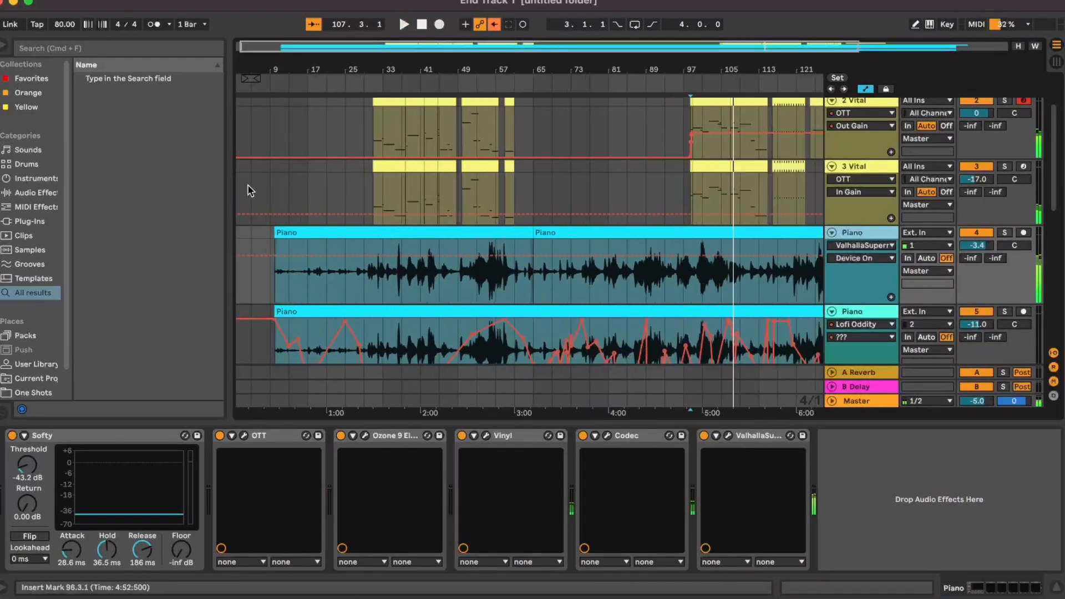
scroll(308, 178, "up", 2)
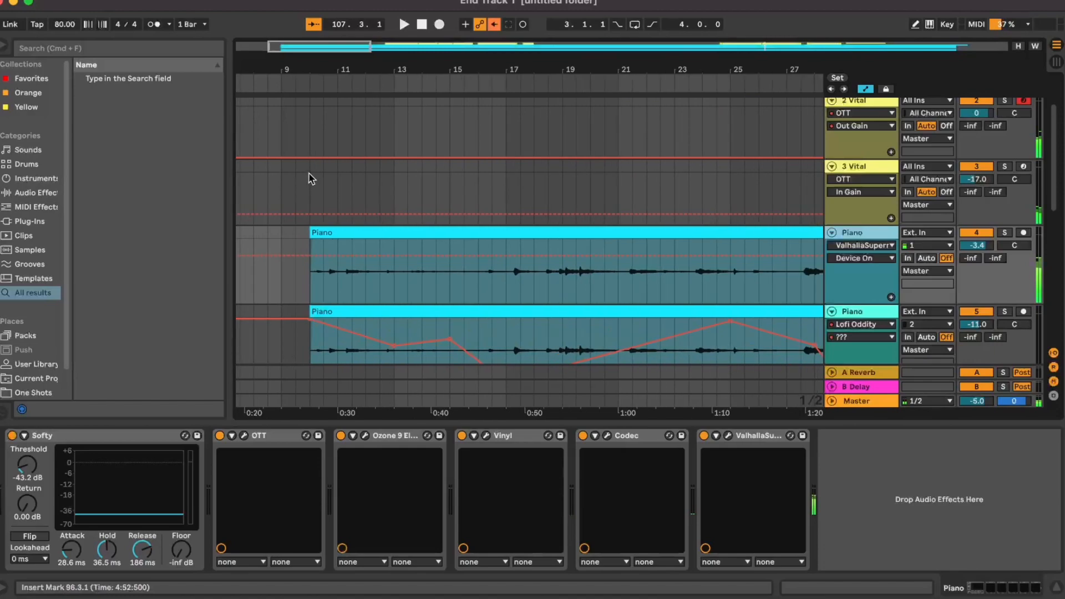
left_click(309, 179)
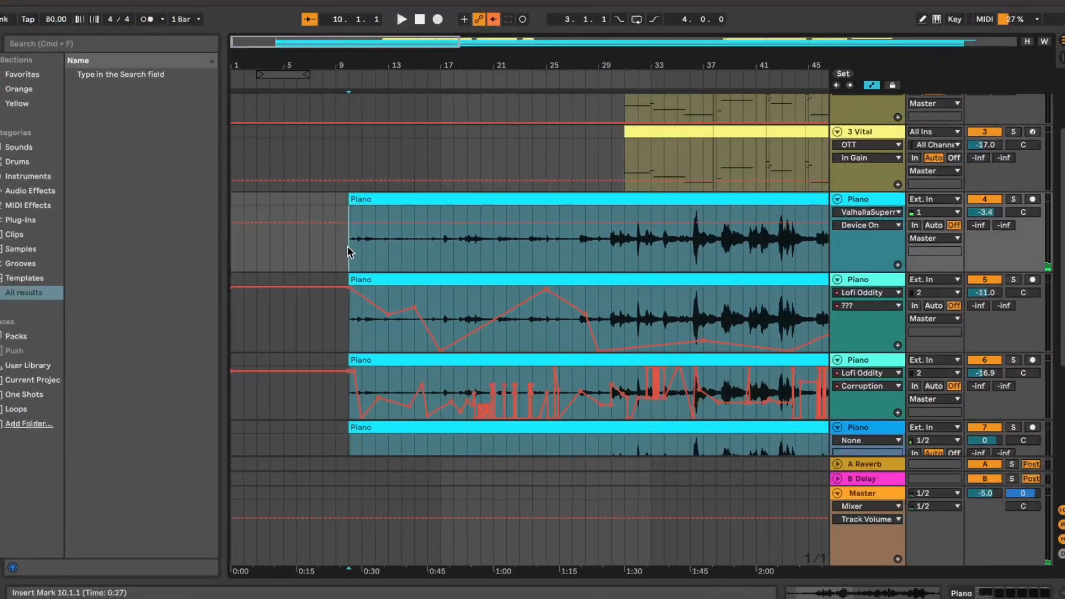
key("space")
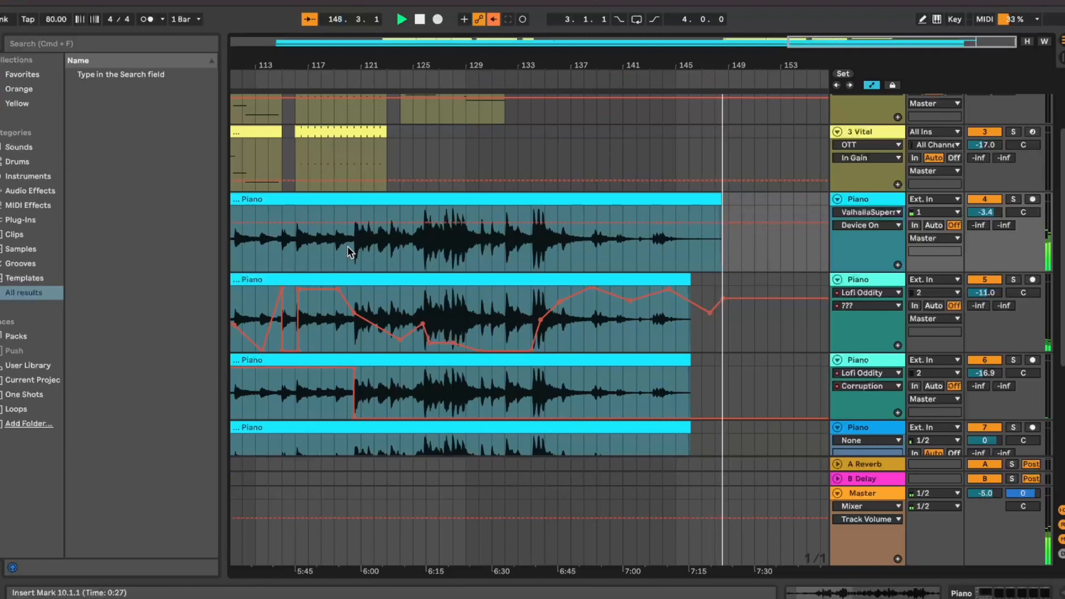
key("space")
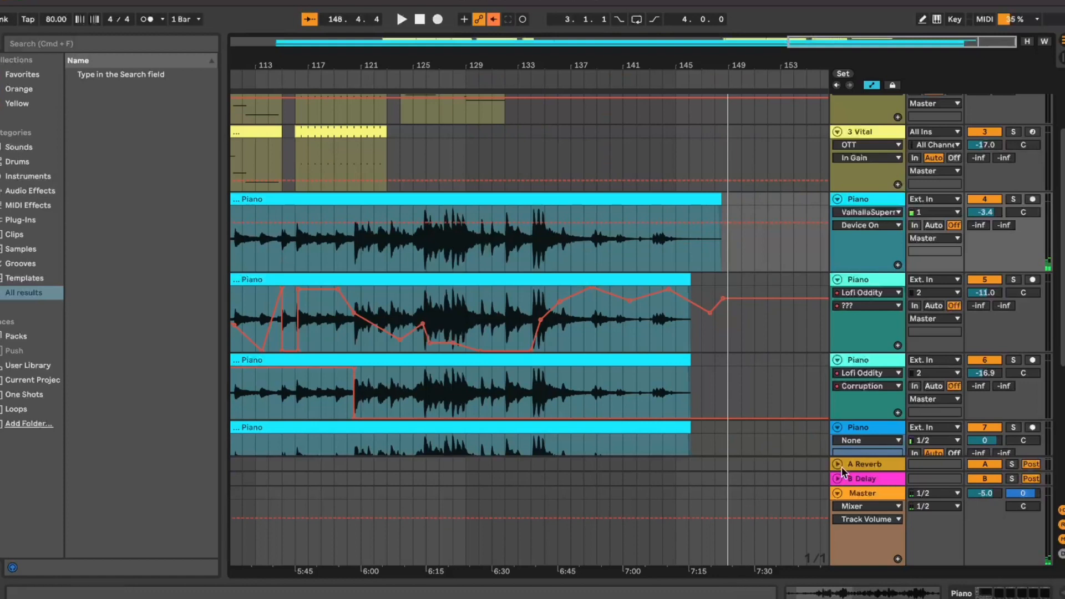
- Collapse the Master track and place the insert marker at 149.1.1 on Piano track 5, just past its last clip
left_click(837, 494)
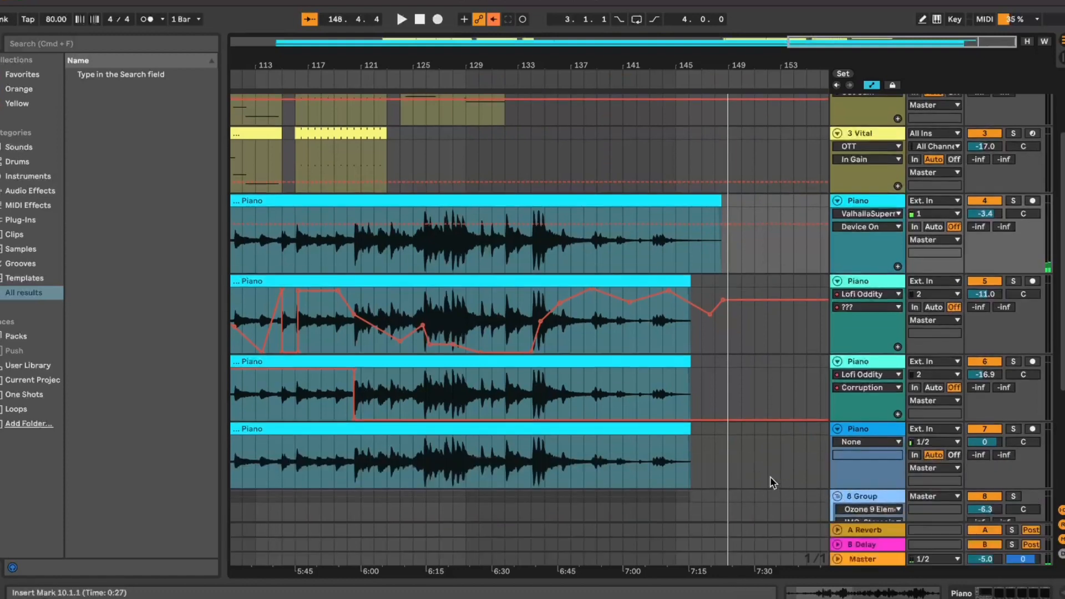
scroll(770, 477, "down", 2)
scroll(770, 476, "left", 2)
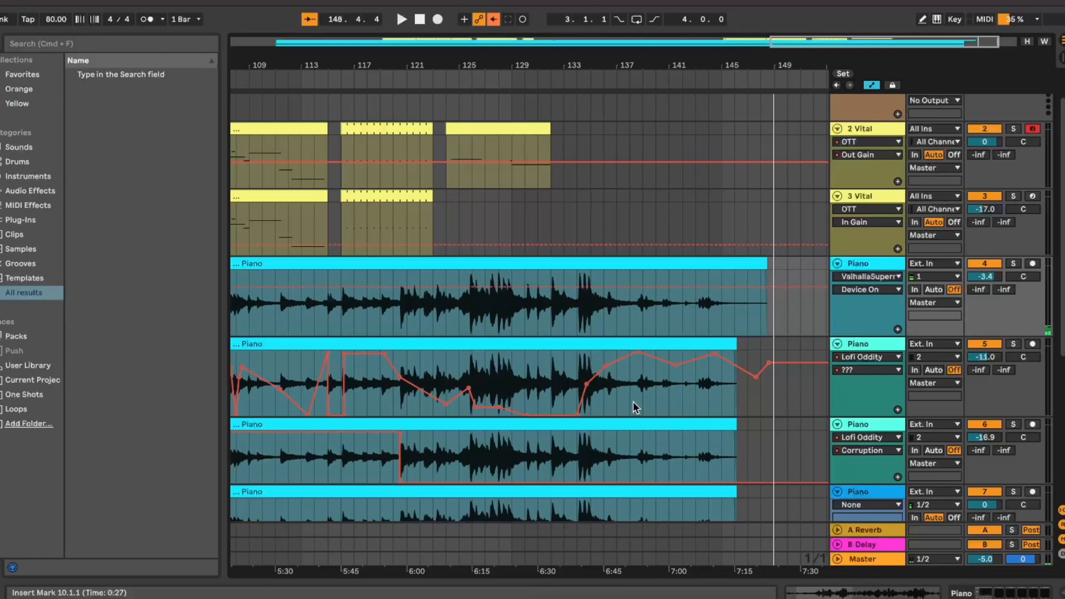
left_click_drag(634, 402, 770, 396)
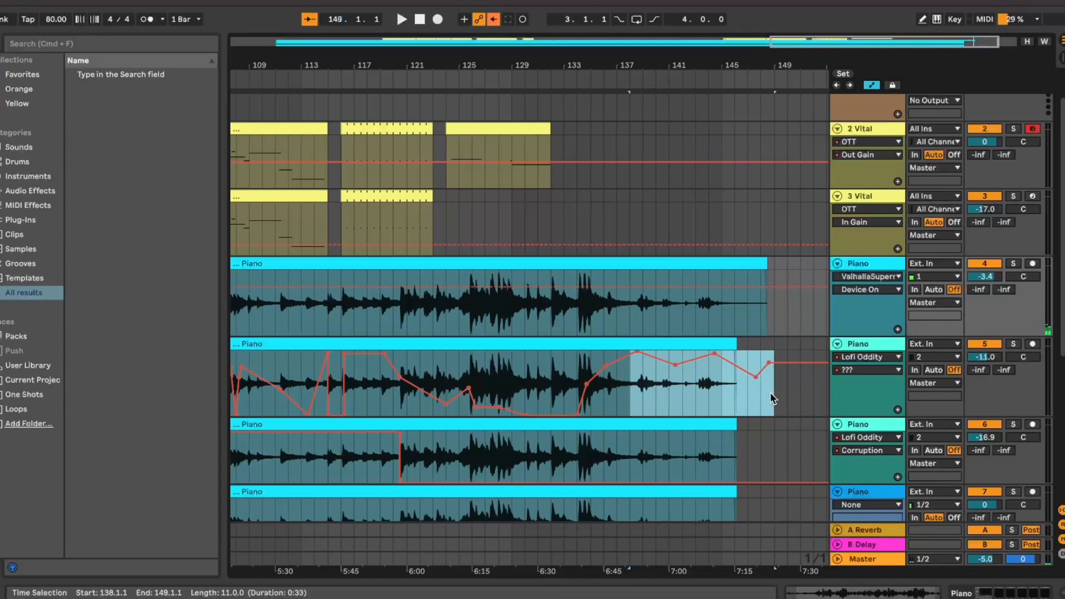
left_click(770, 396)
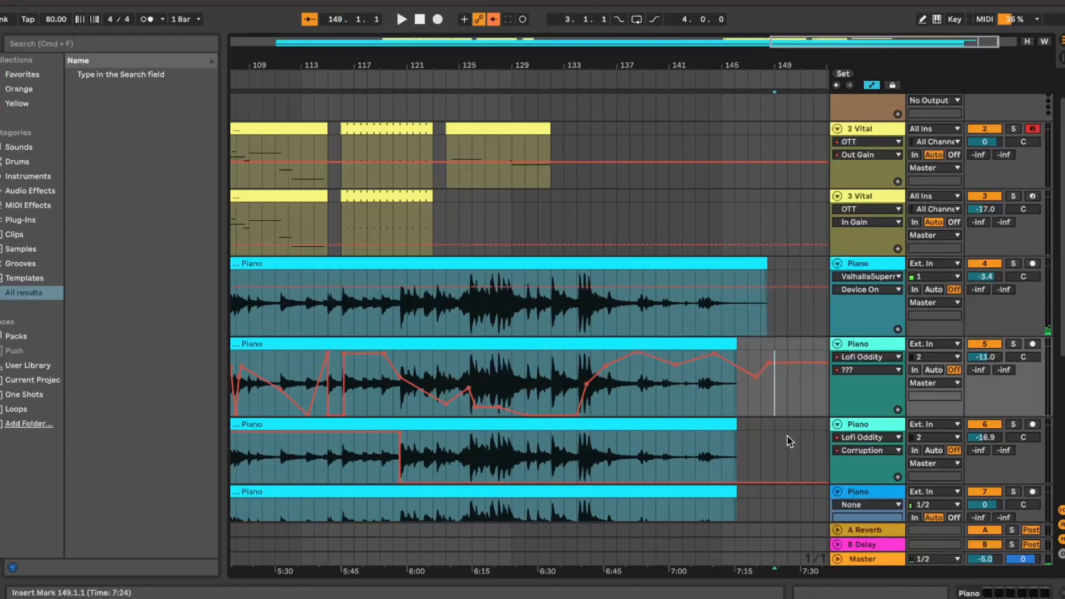